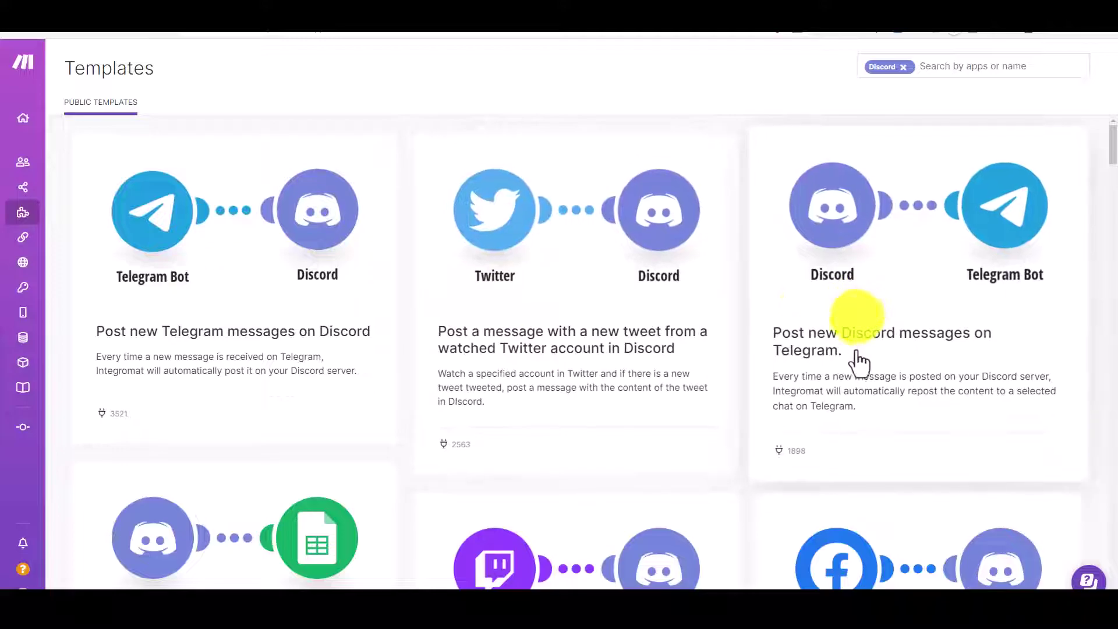
Leave the Discord-filtered templates gallery and go to the All scenarios list
scroll(858, 362, "down", 3)
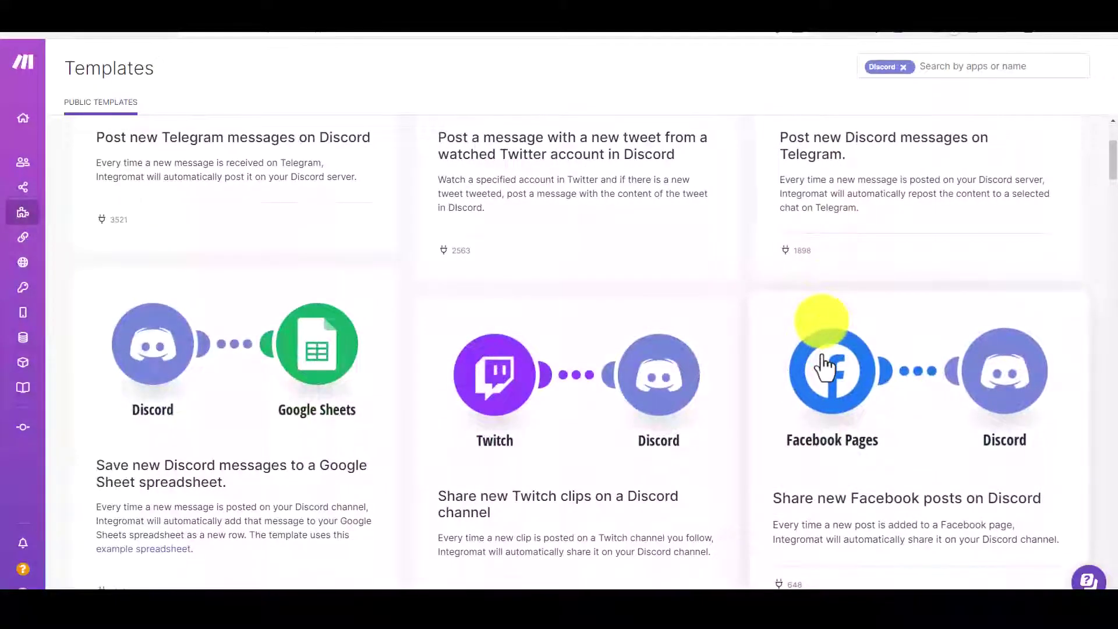
scroll(823, 364, "down", 3)
scroll(822, 363, "up", 6)
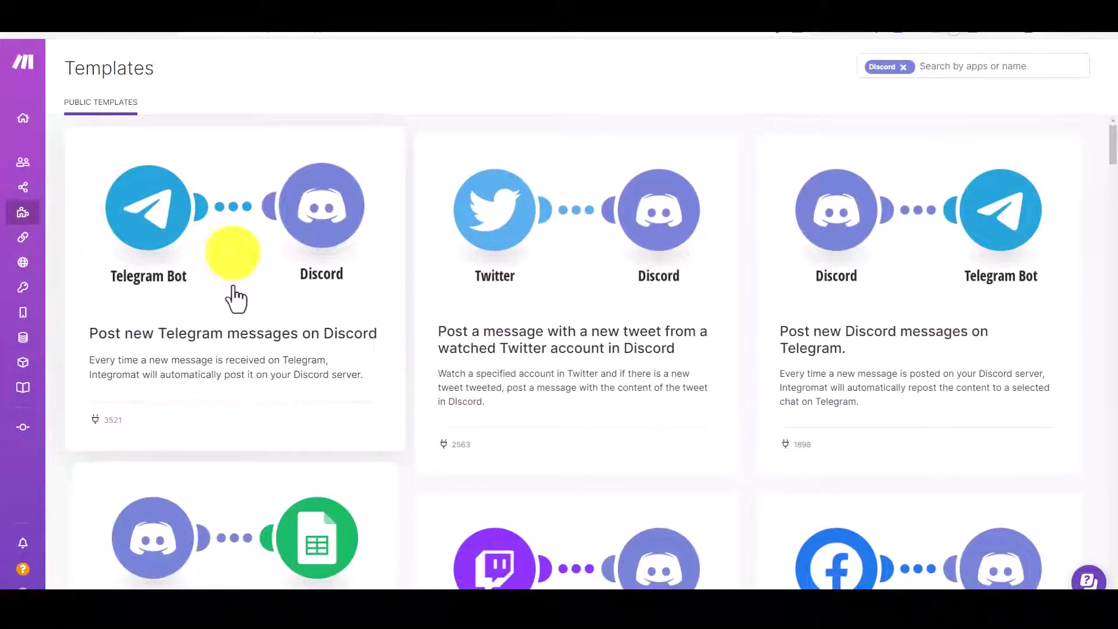
mouse_move(27, 170)
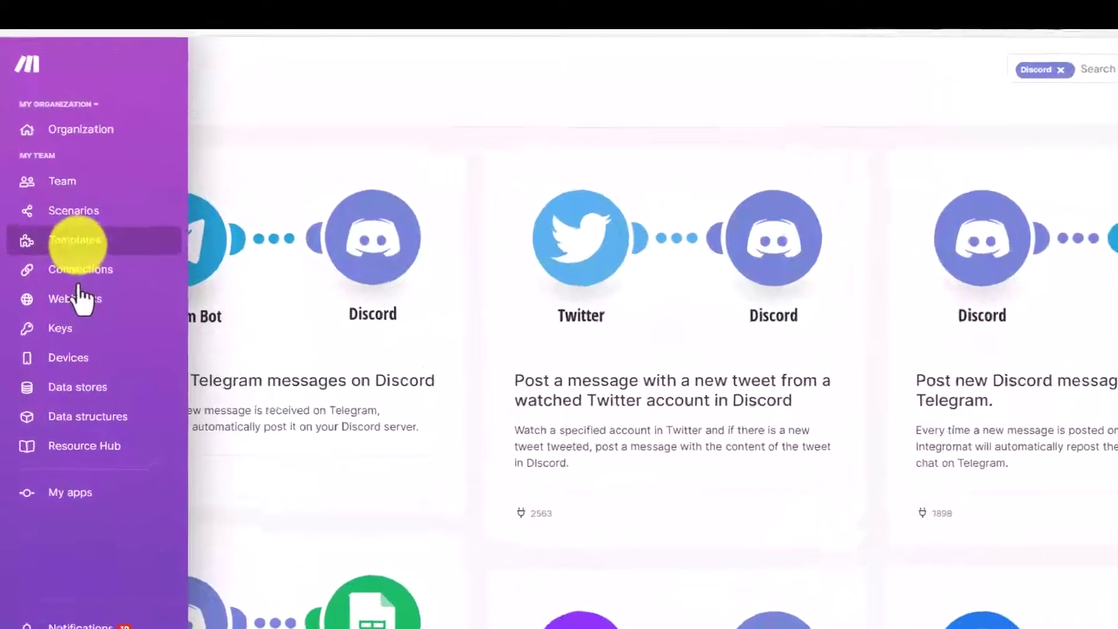
left_click(70, 211)
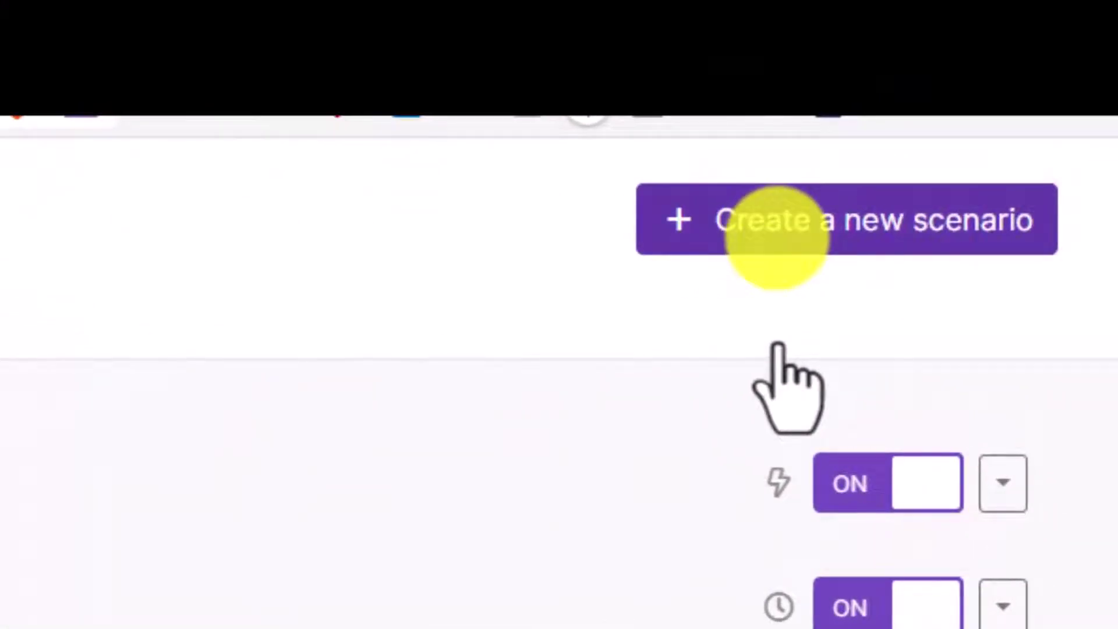
Create a new blank scenario from the All scenarios page
left_click(783, 233)
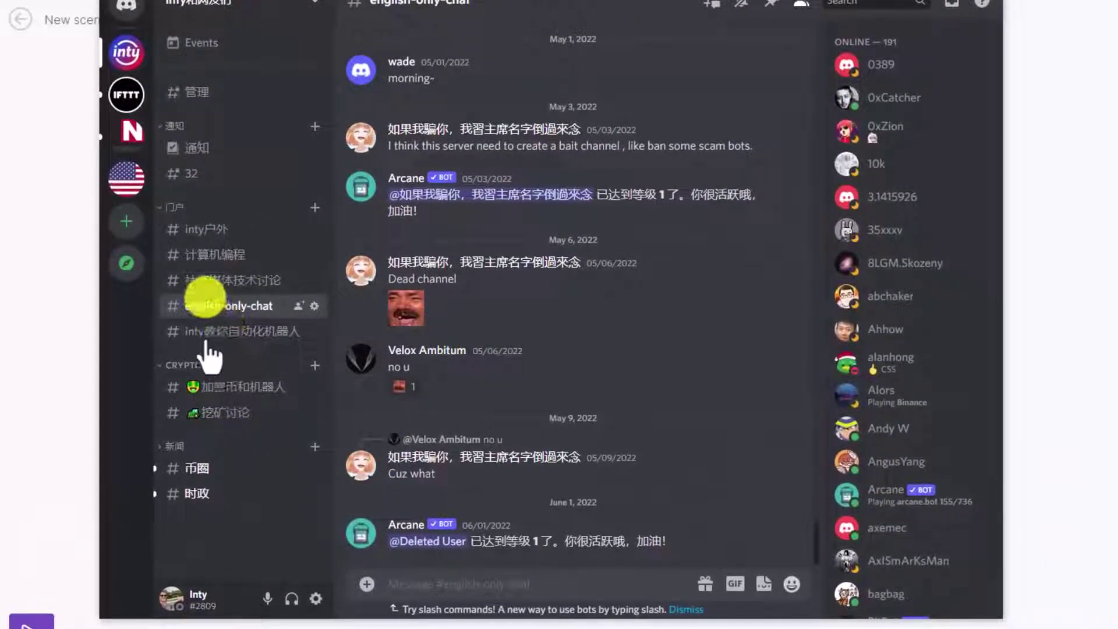
Post the message 'test' in Discord's english-only-chat channel
left_click(218, 278)
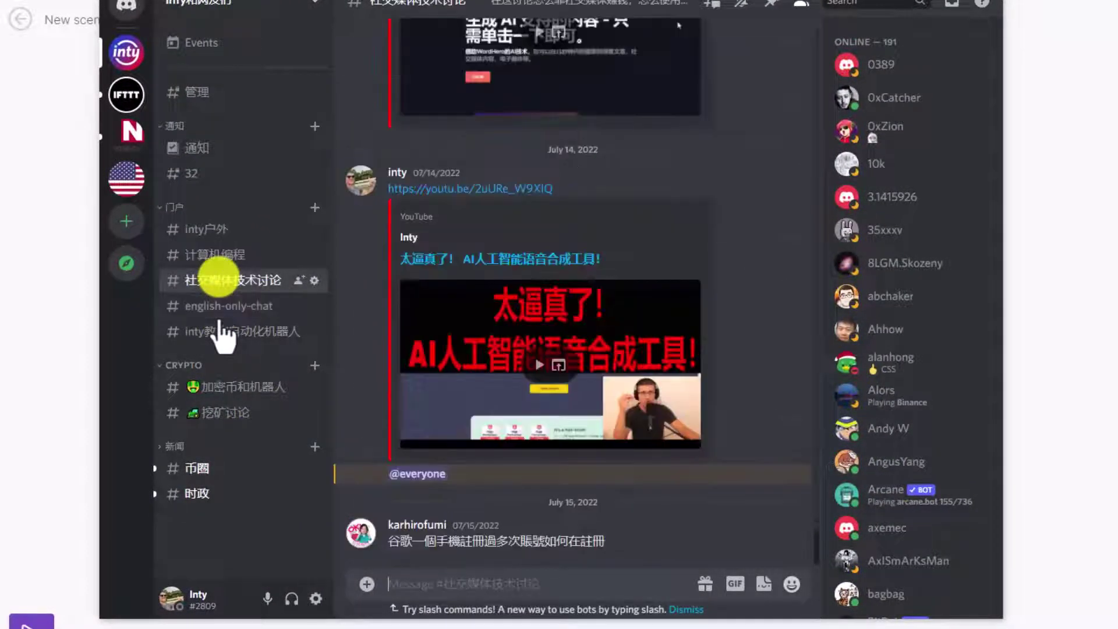
left_click(225, 303)
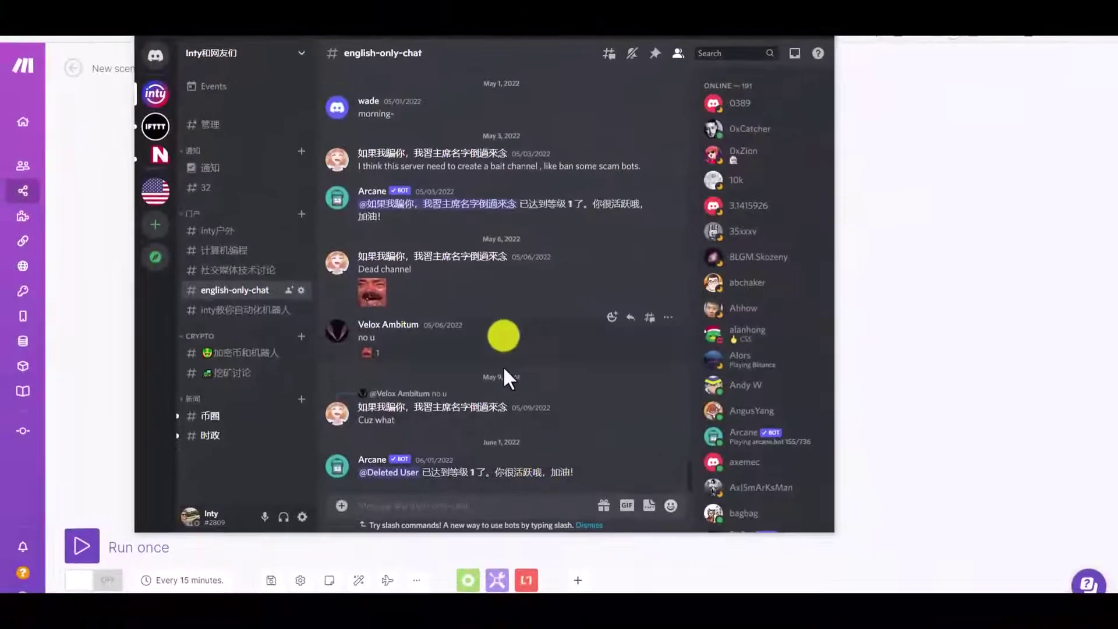
scroll(528, 376, "up", 5)
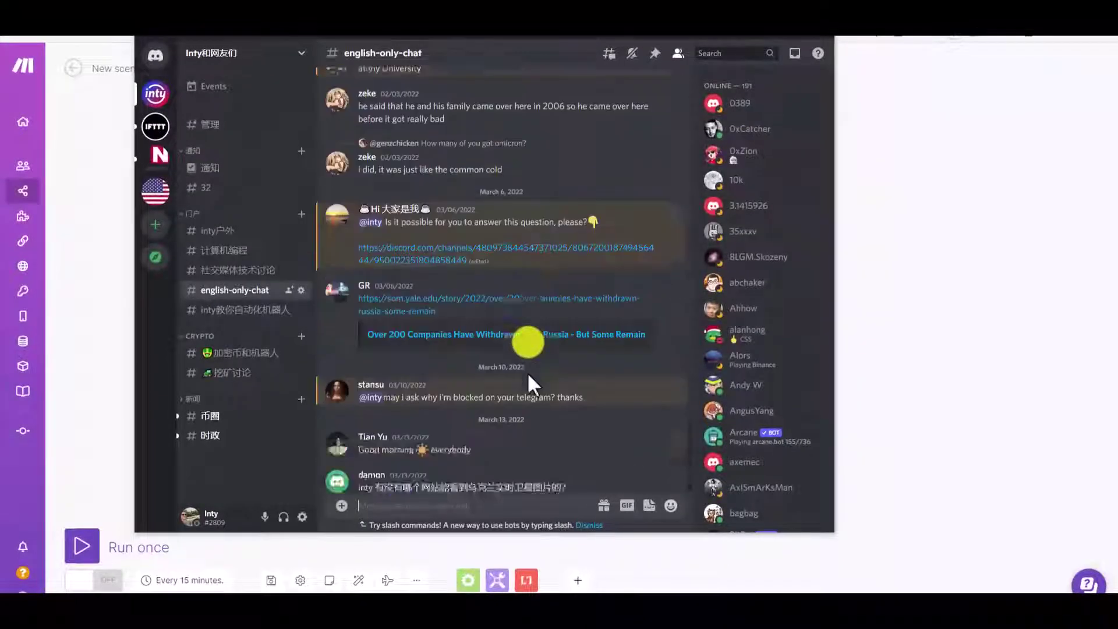
scroll(529, 375, "down", 10)
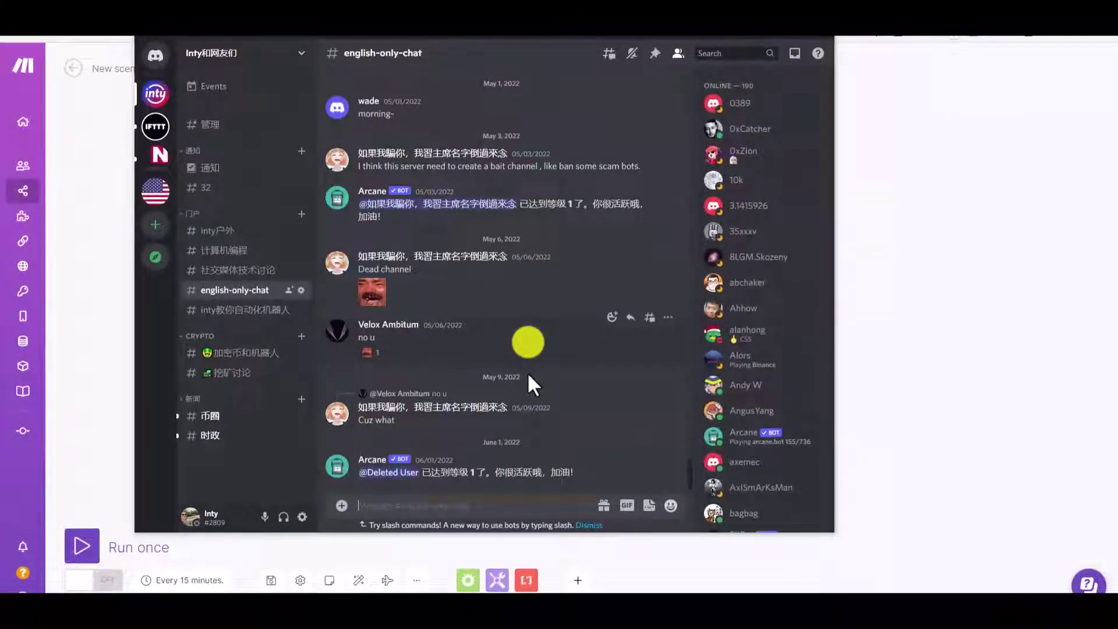
left_click(488, 501)
type("te")
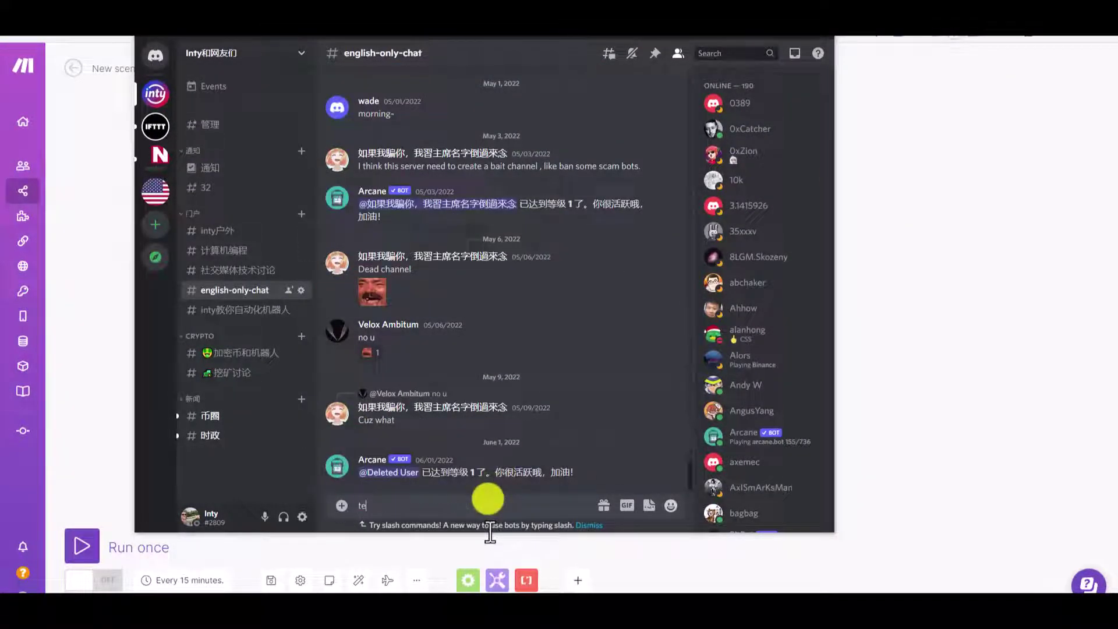
type("st")
key("Return")
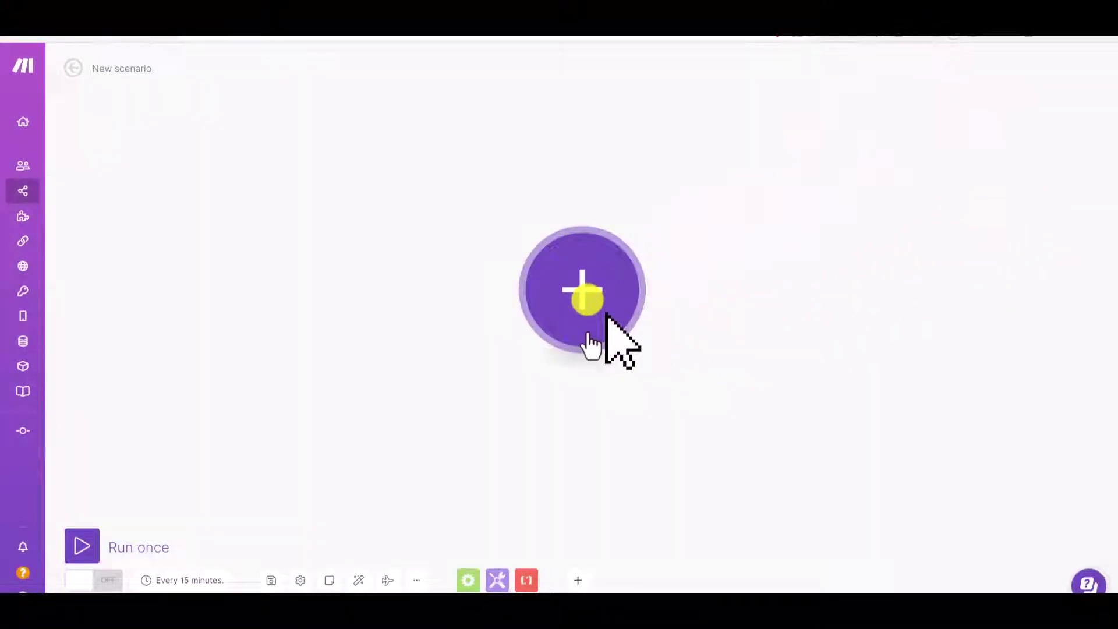
Add Discord's Post a Message module as the scenario's first module
left_click(588, 335)
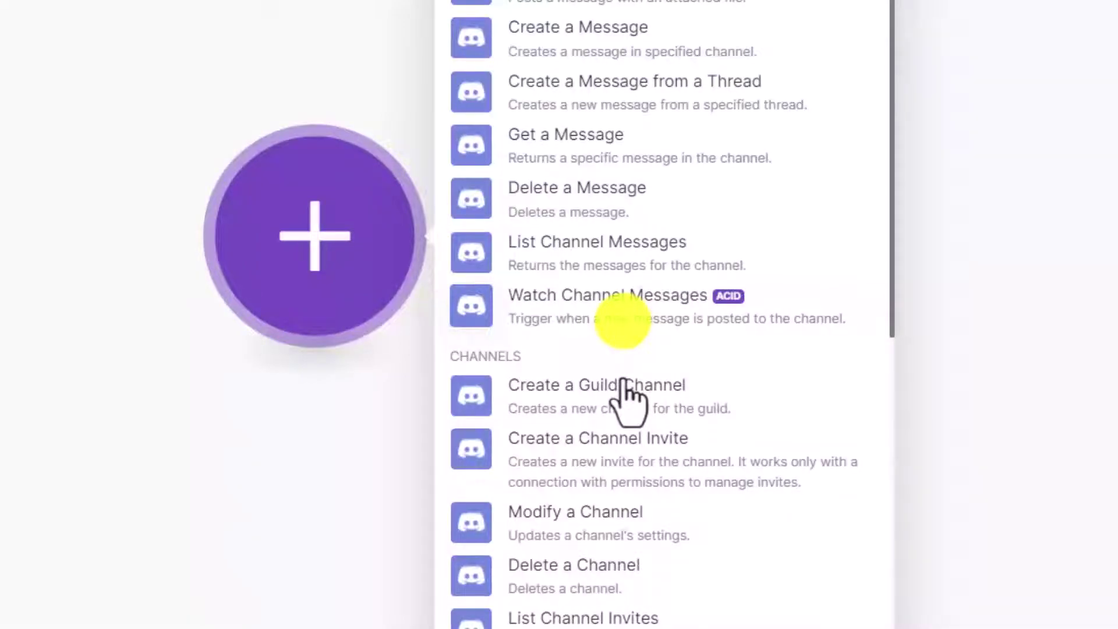
scroll(657, 398, "down", 10)
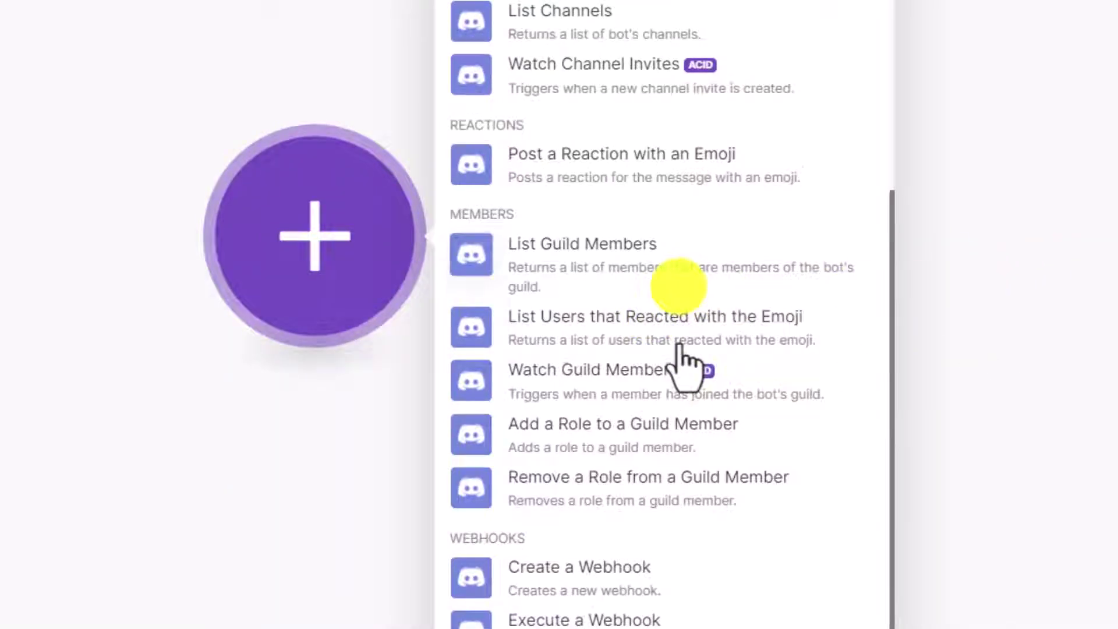
scroll(680, 348, "up", 10)
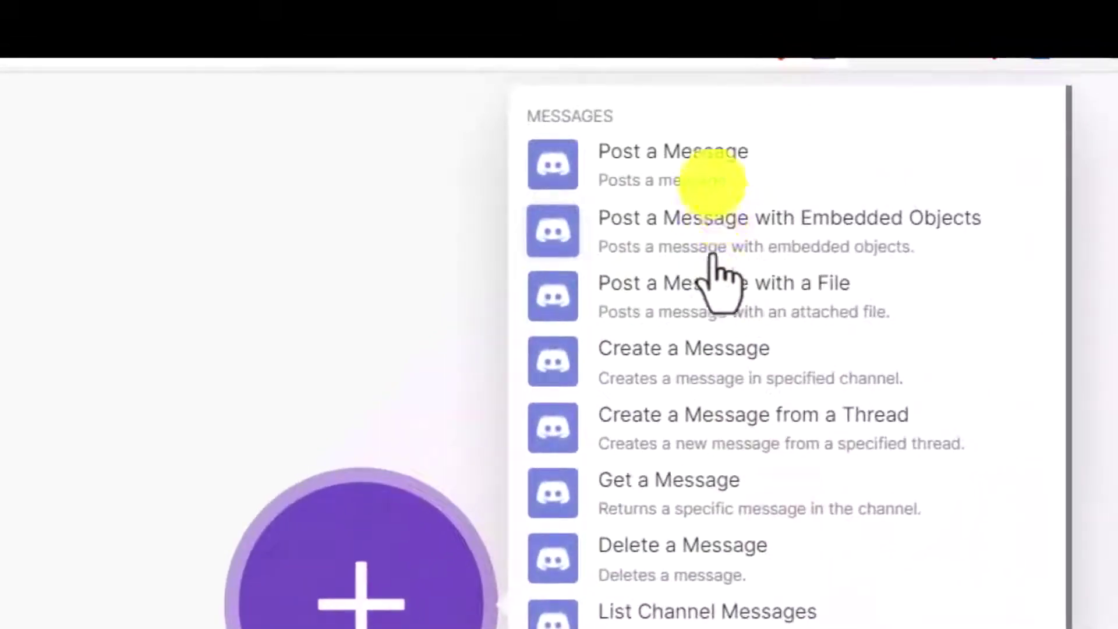
left_click(707, 157)
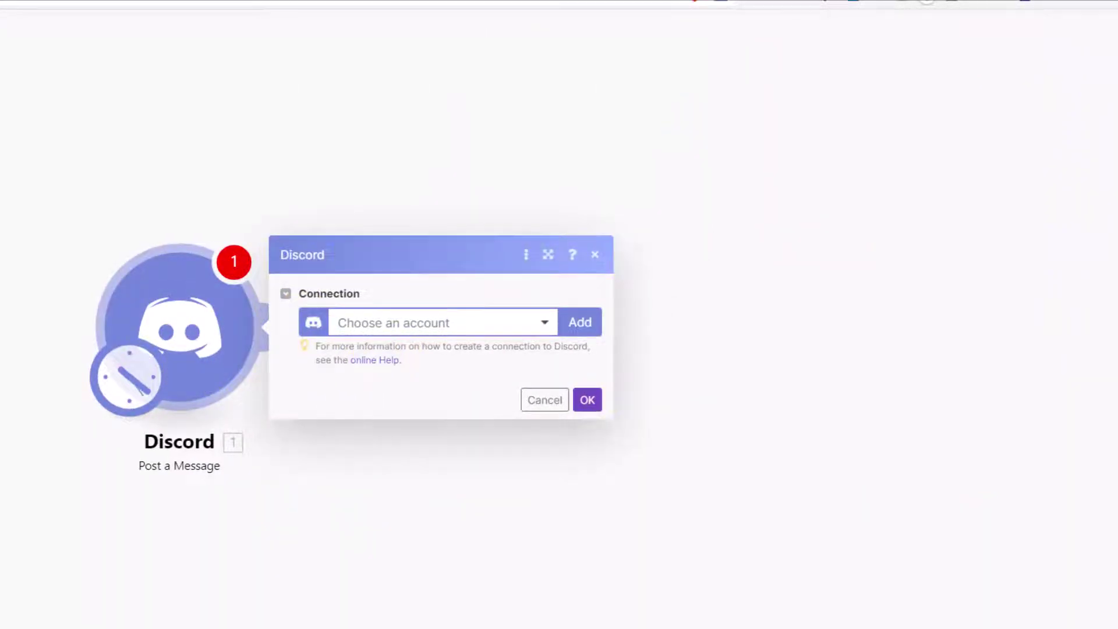
Start a new Discord connection named 'discord bot'
key("alt+Tab")
key("alt+Tab")
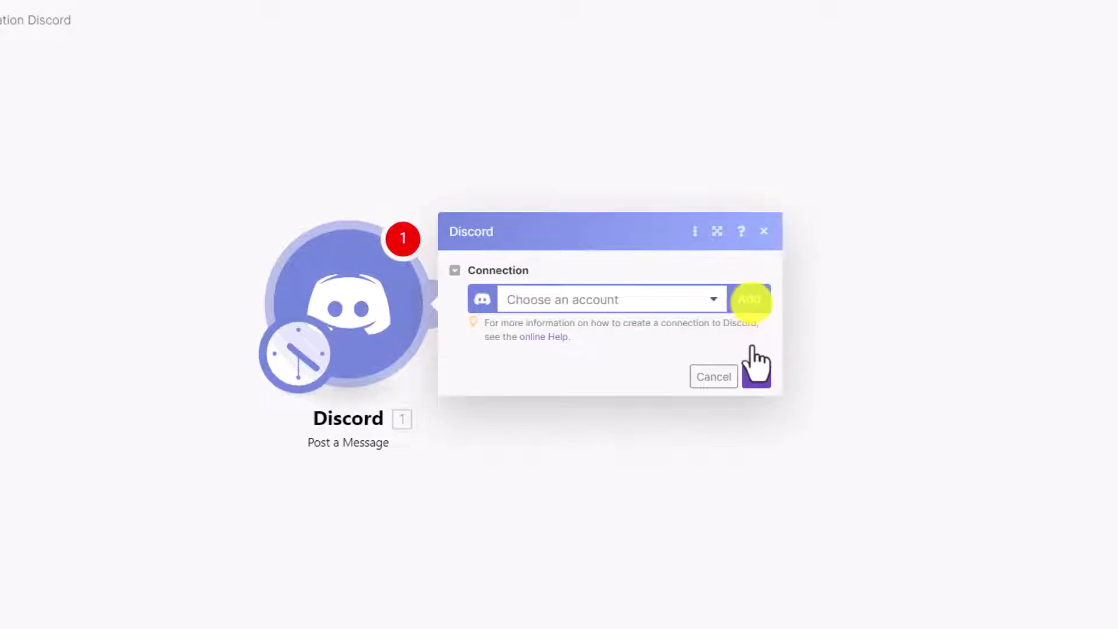
left_click(750, 298)
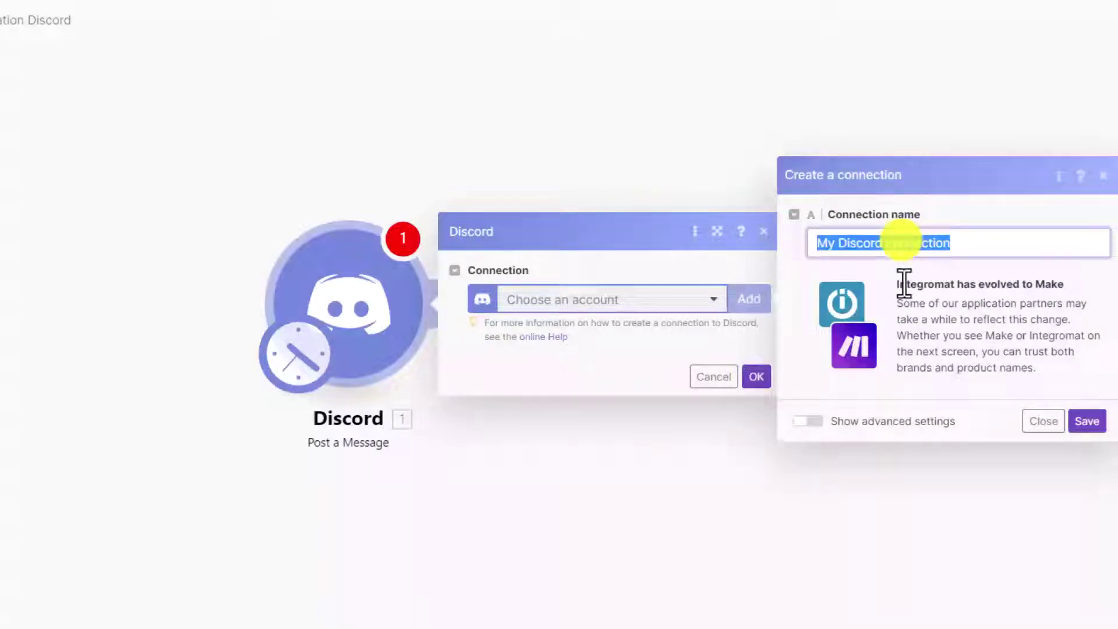
type("discord")
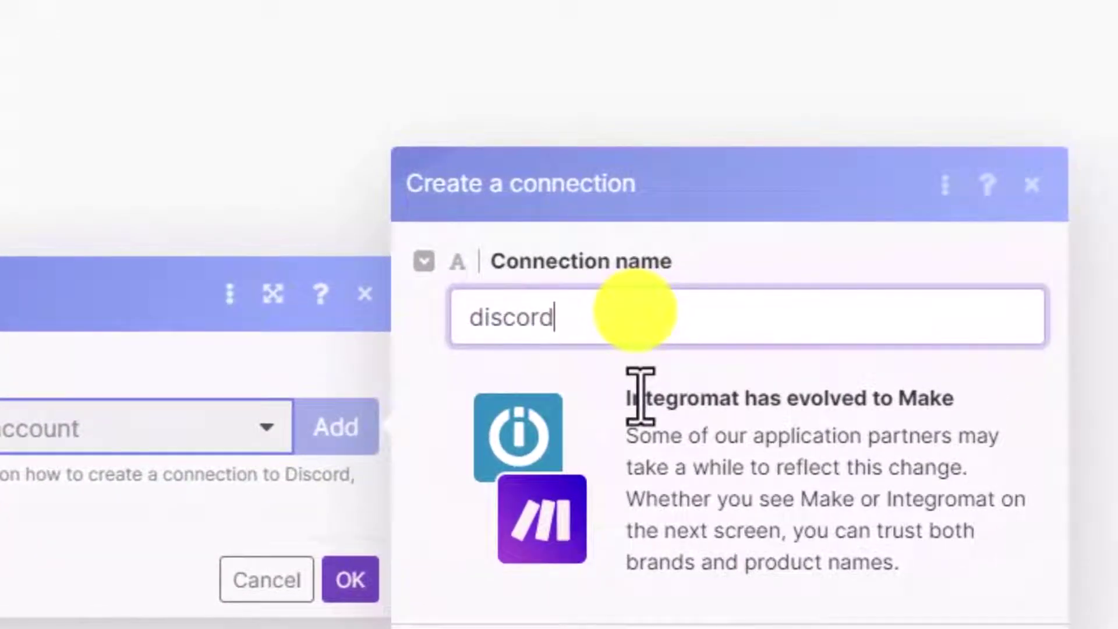
type(" bot")
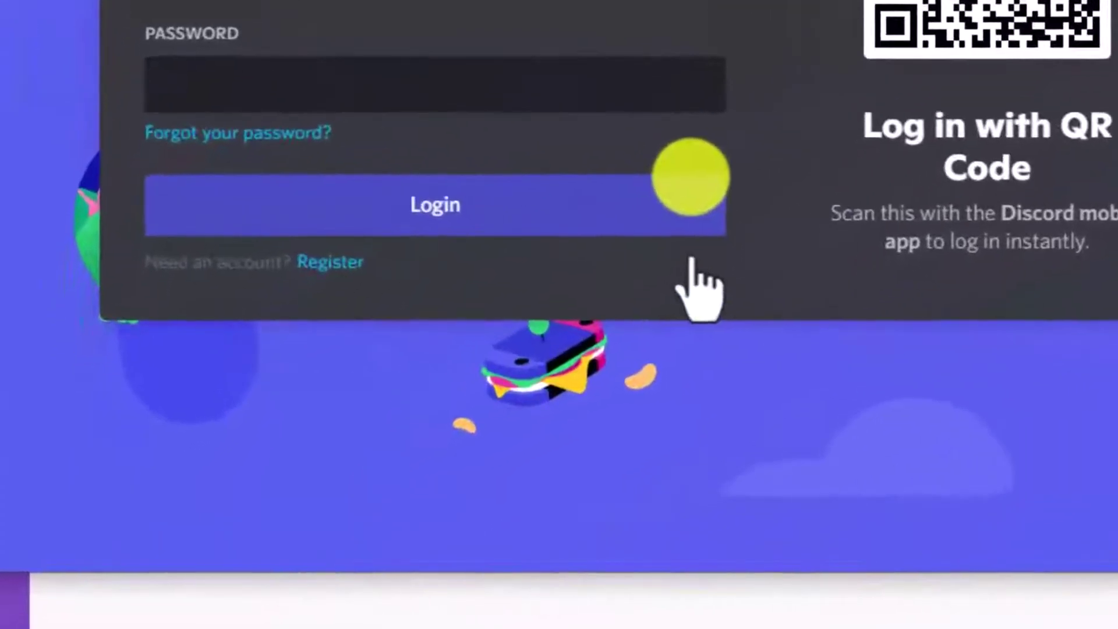
Paste the account password into the Discord login to authorize the connection
key("ctrl+v")
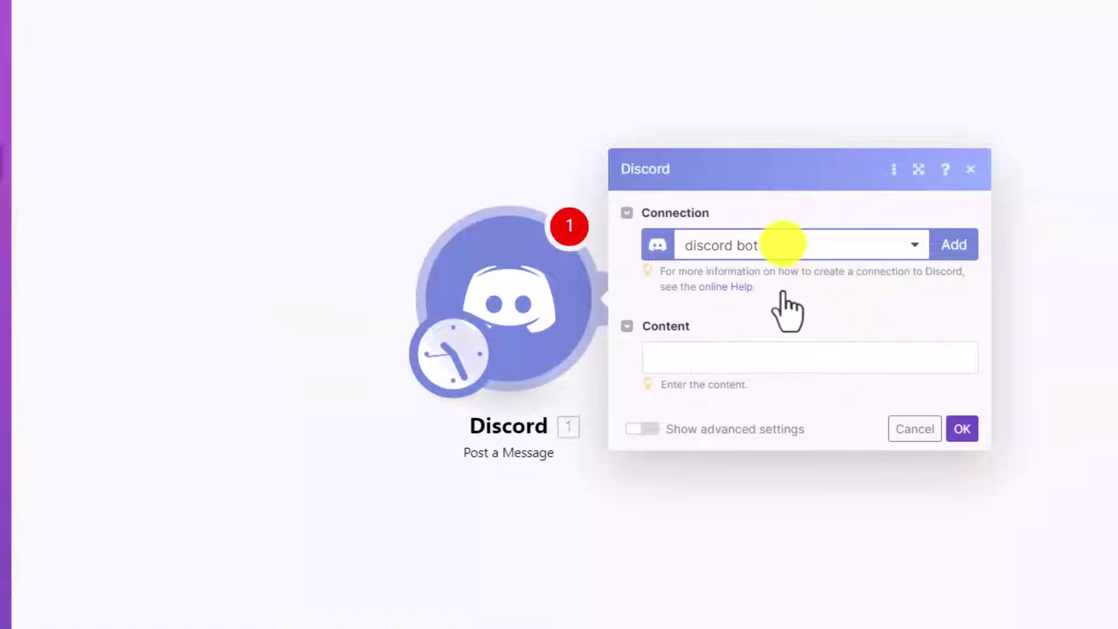
Use the 'discord bot' connection and set the content to 'test this is my first discored'
left_click(783, 245)
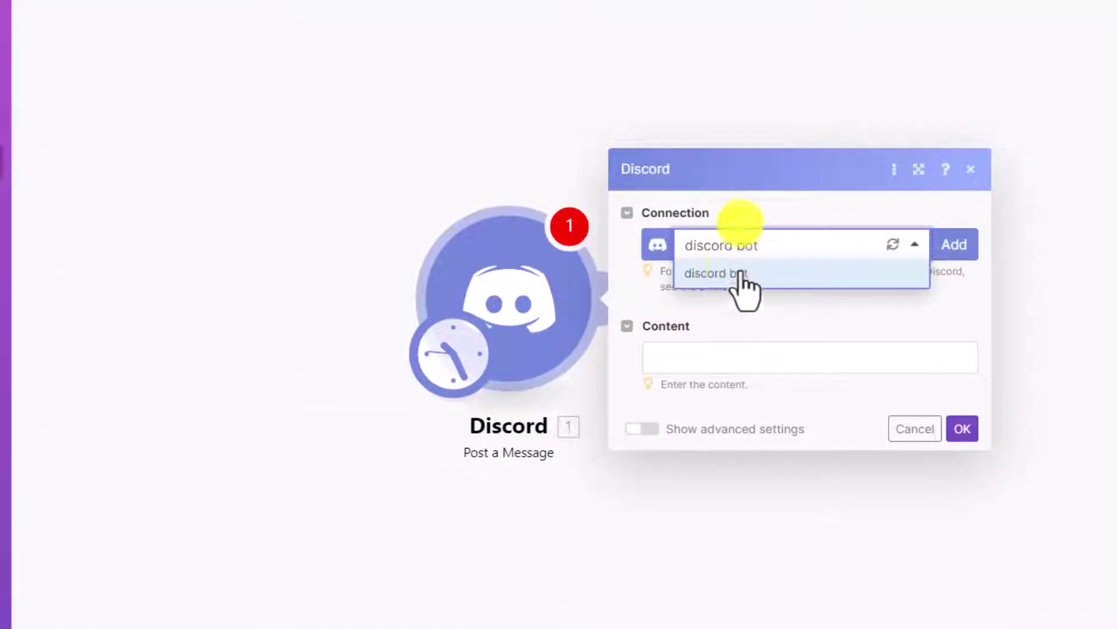
left_click(775, 245)
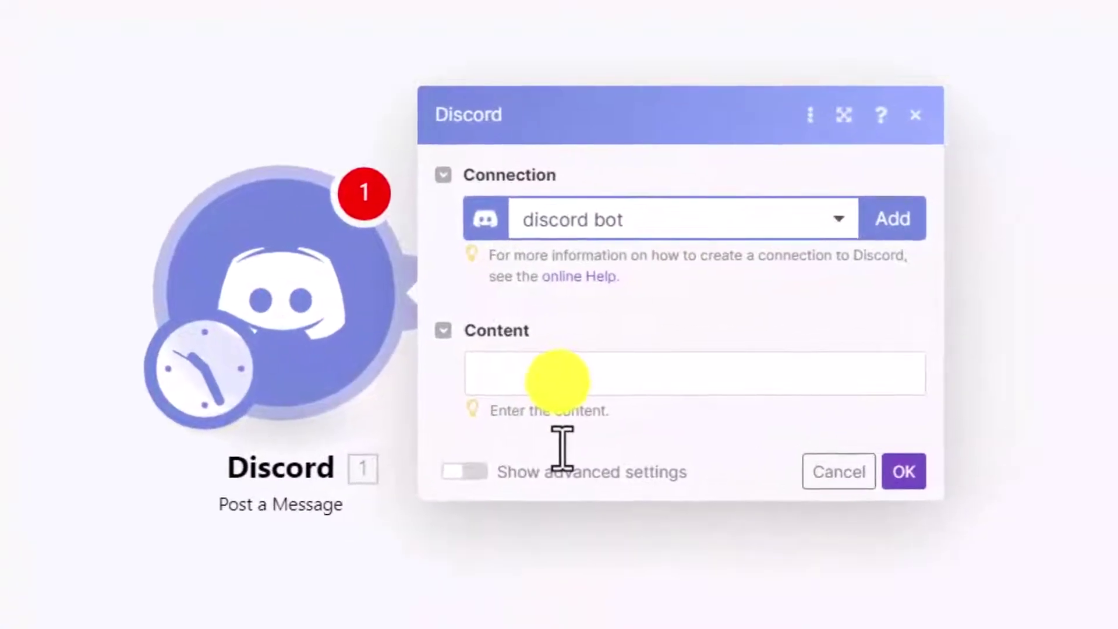
left_click(558, 379)
type("test ")
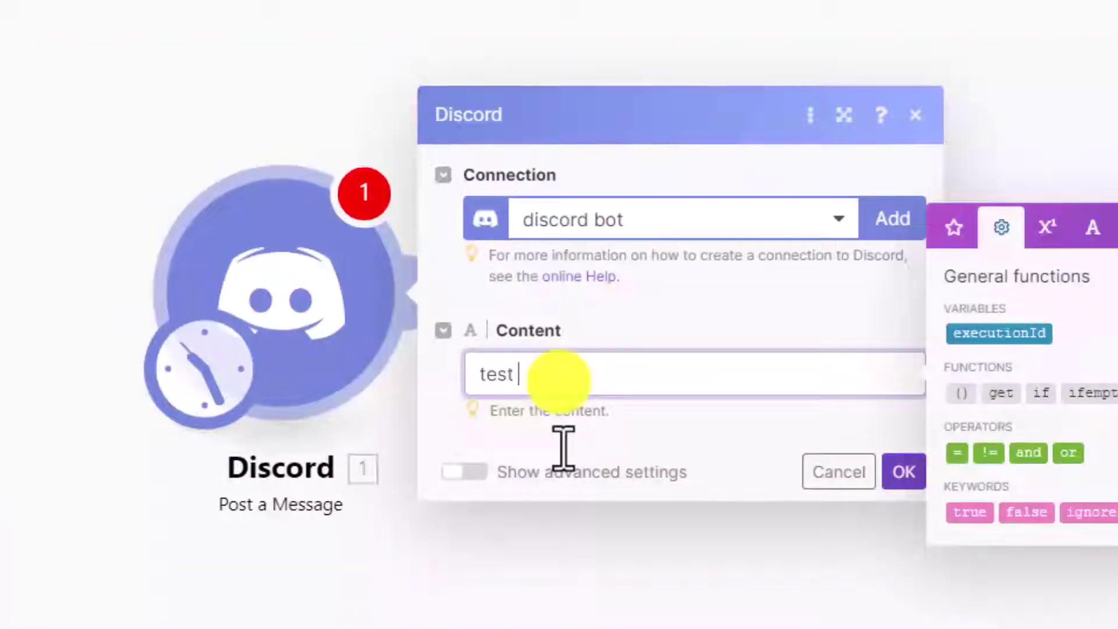
type("this is my first d")
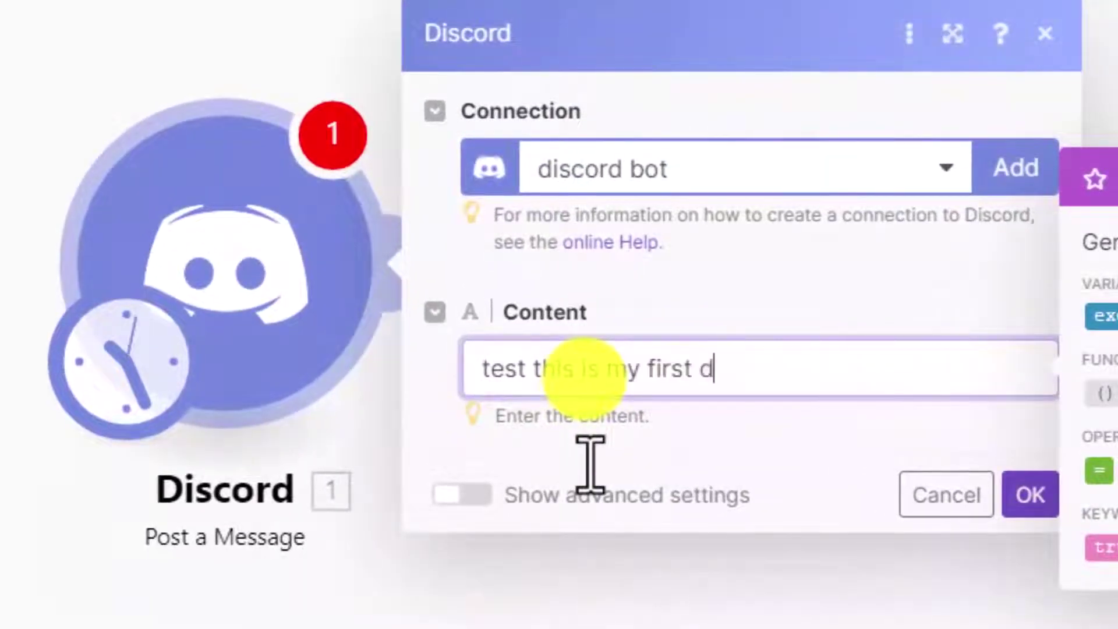
type("iscored")
key("Return")
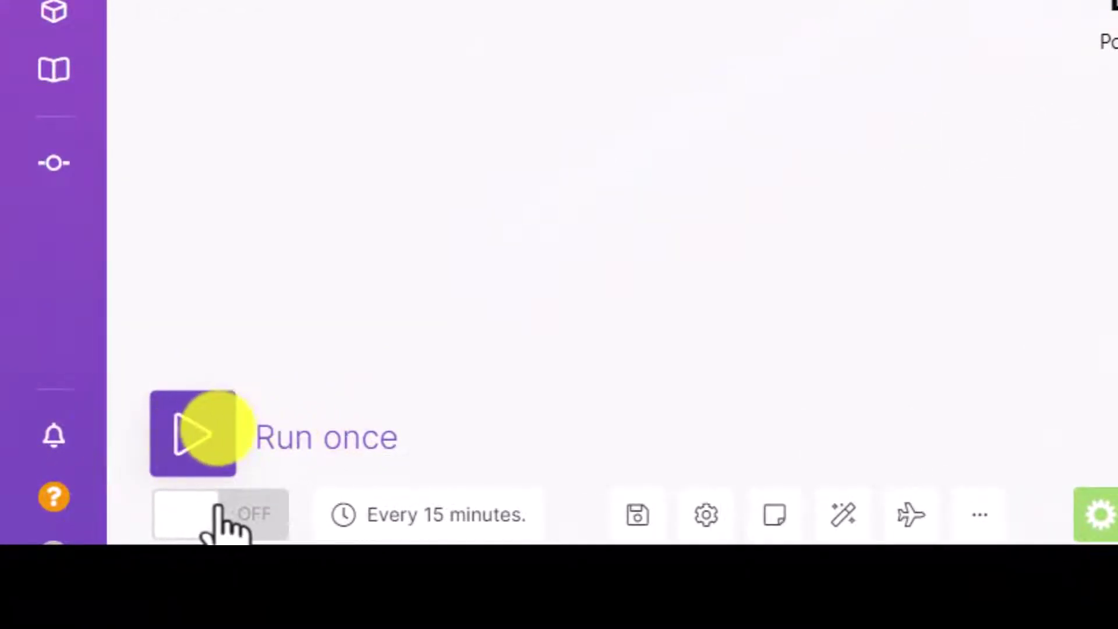
Save the Integration Discord scenario after its test run
key("ctrl+s")
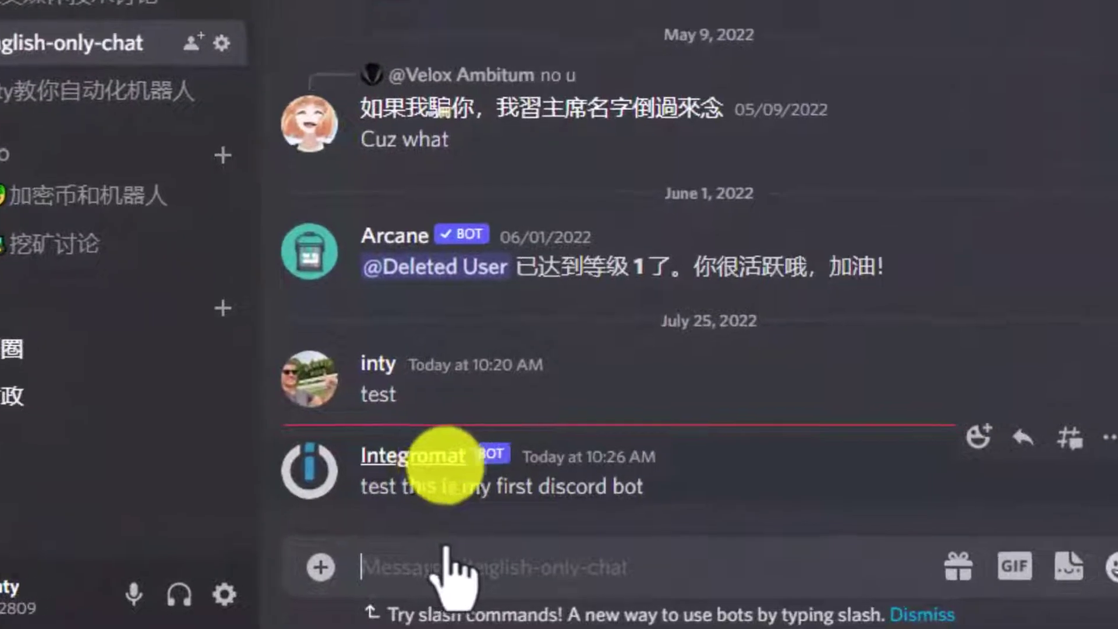
Highlight the bot's posted message 'test this is my first discord bot' in english-only-chat
left_click_drag(369, 491, 601, 492)
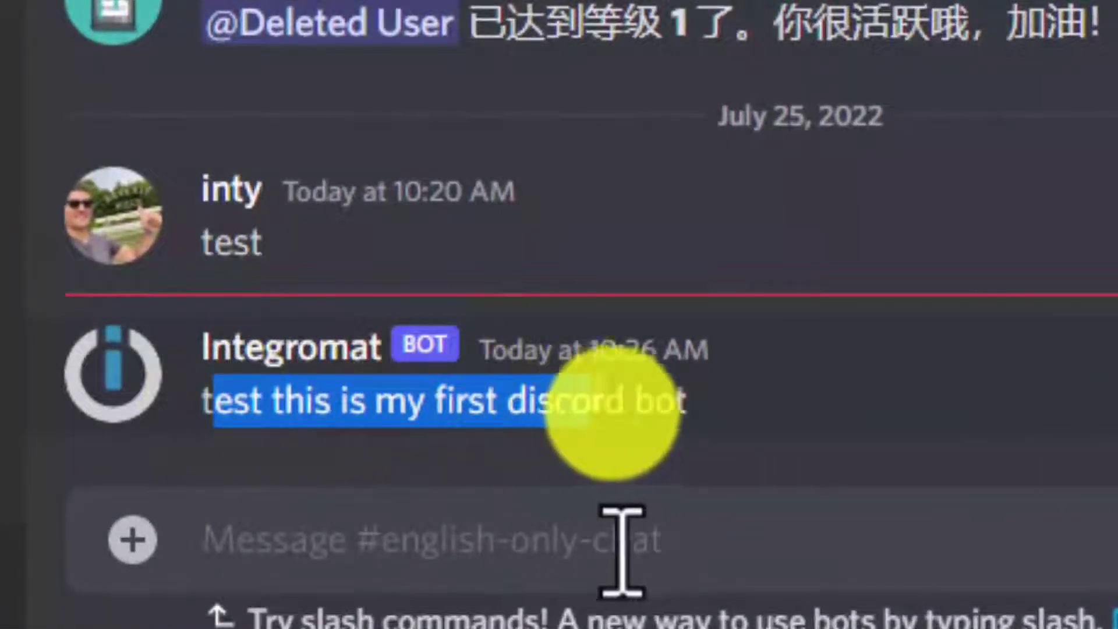
left_click_drag(611, 413, 696, 428)
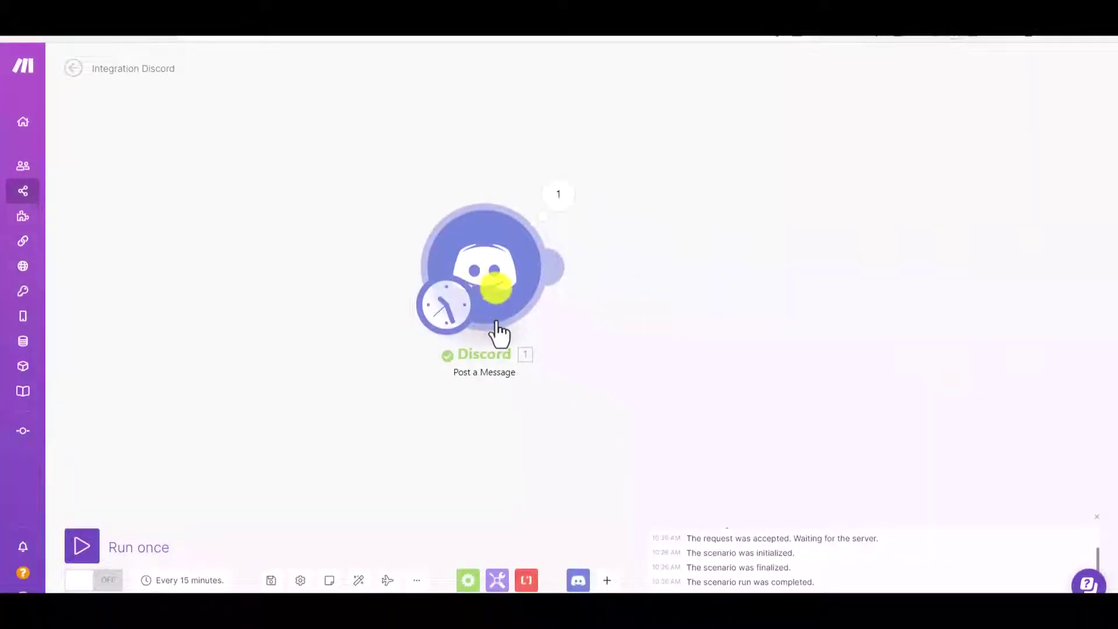
Recheck the Discord module's message settings, then add a new empty module from the canvas menu
left_click(494, 315)
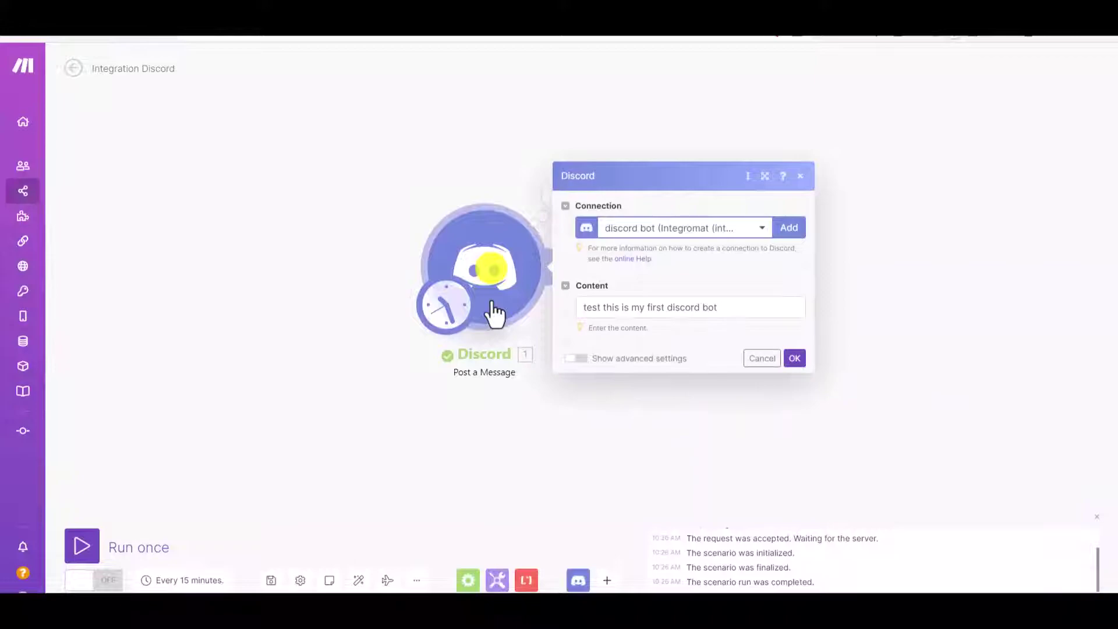
left_click(458, 201)
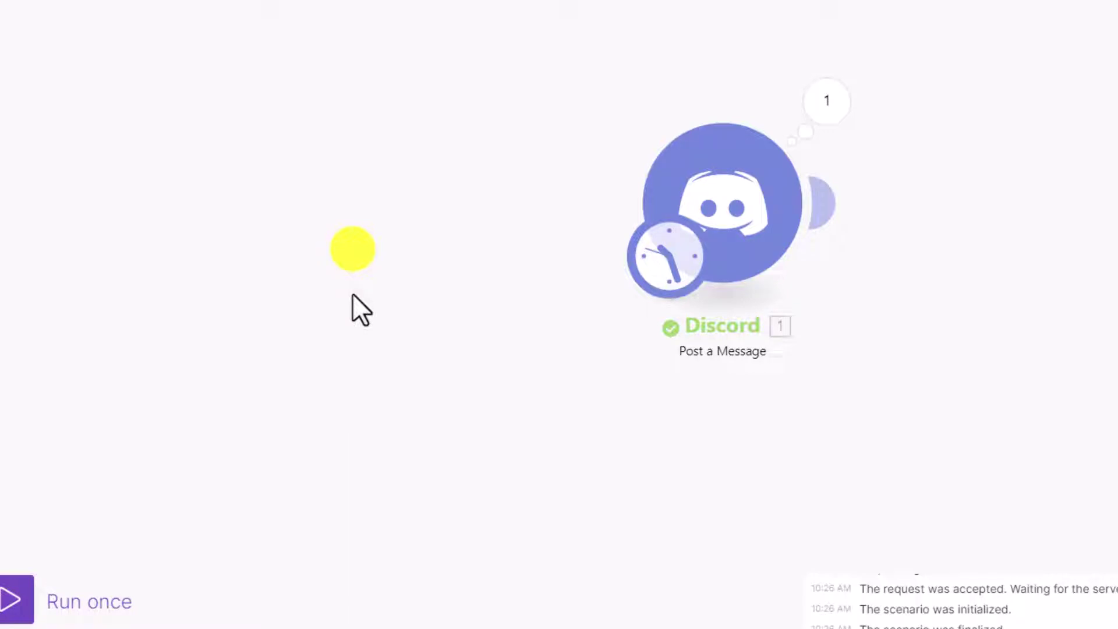
right_click(349, 284)
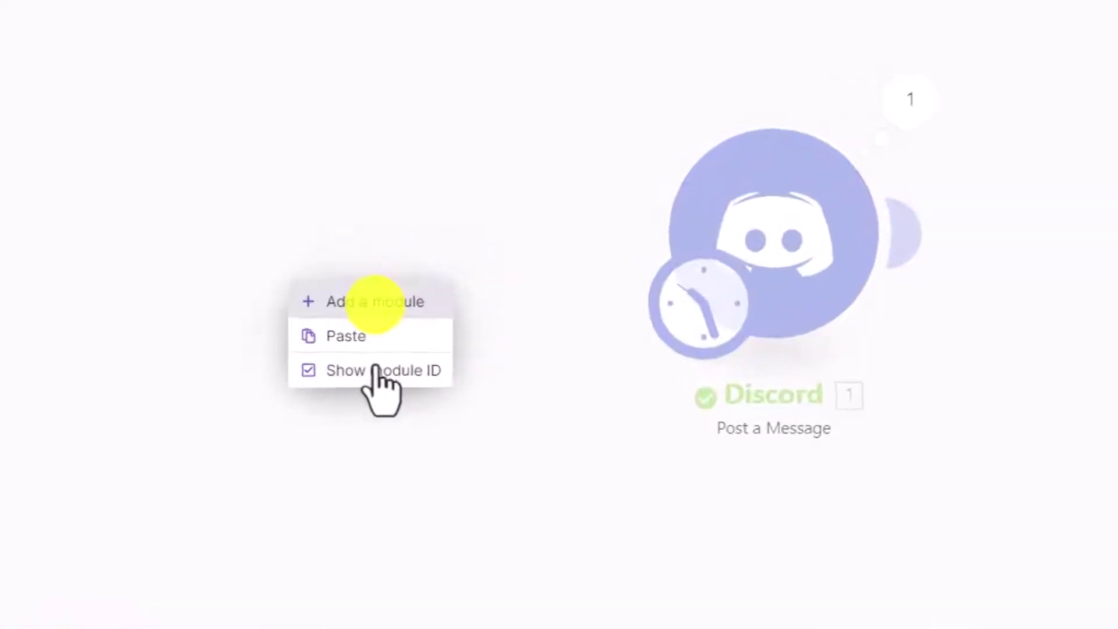
left_click(418, 255)
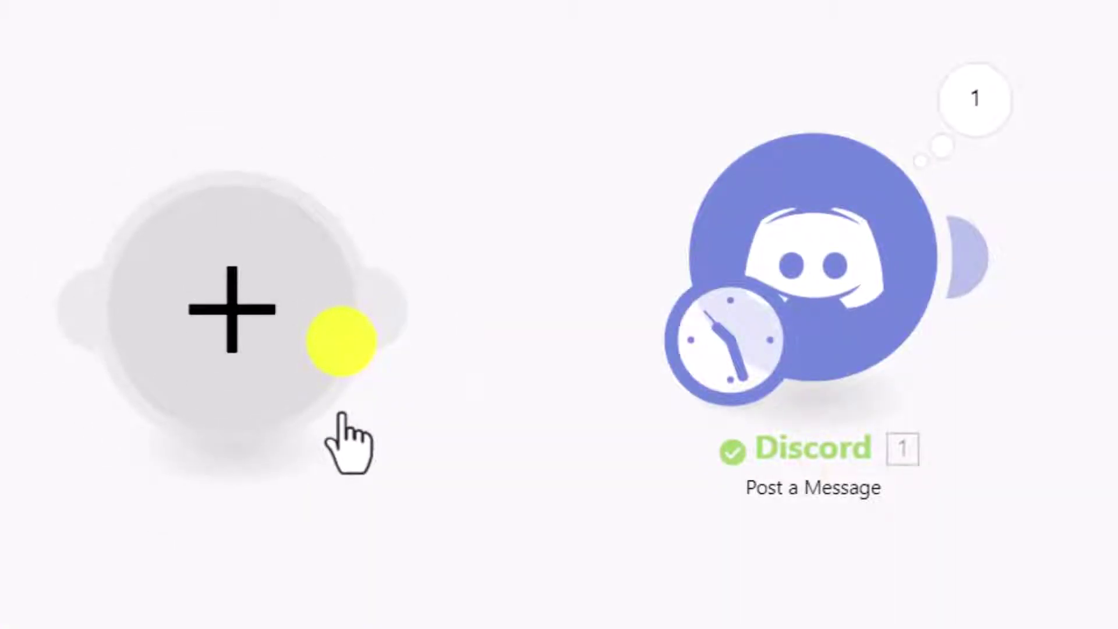
left_click(231, 319)
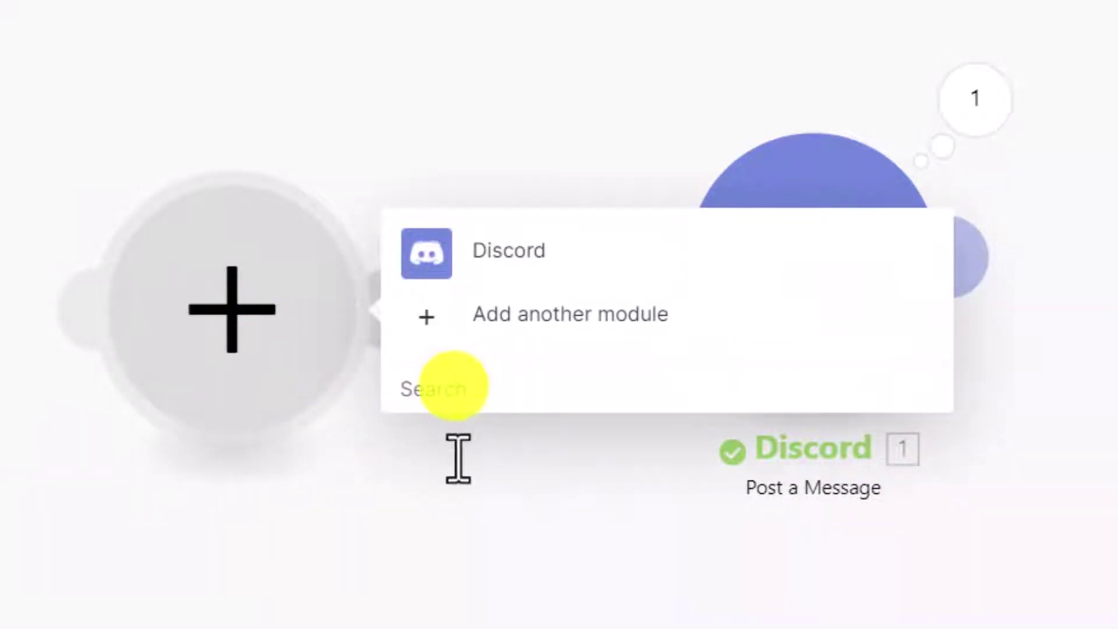
left_click(453, 385)
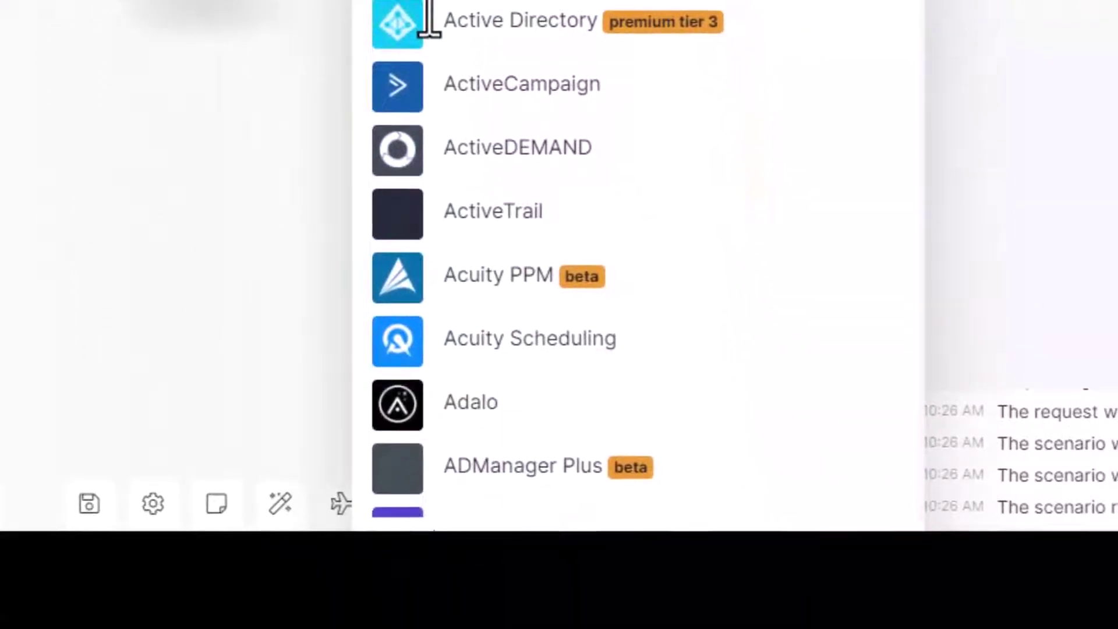
type("twitter")
left_click(494, 340)
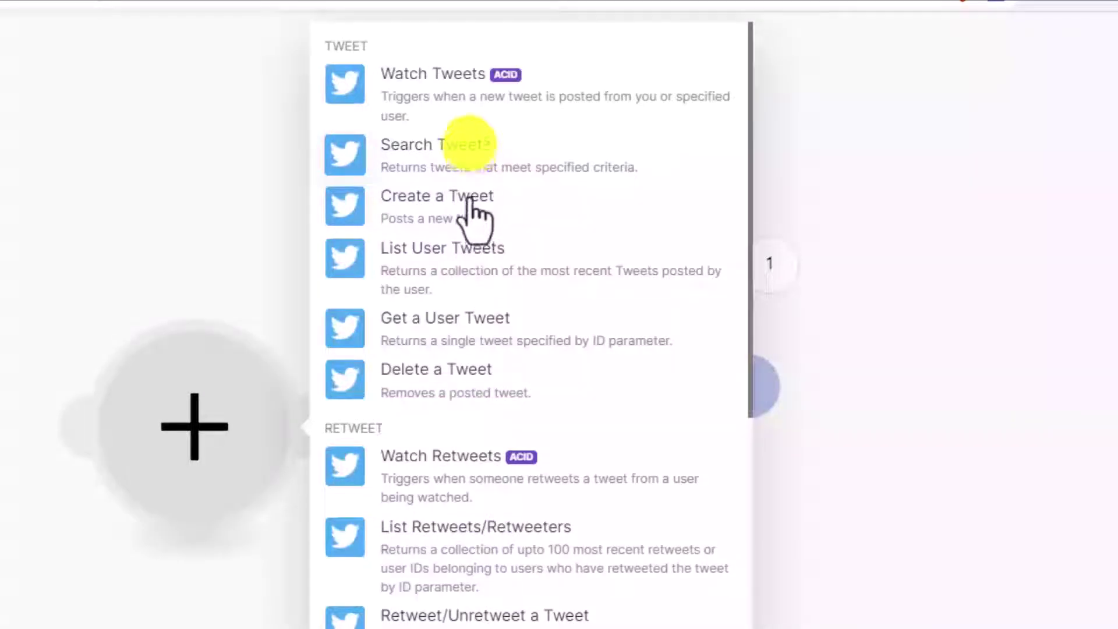
scroll(532, 577, "down", 10)
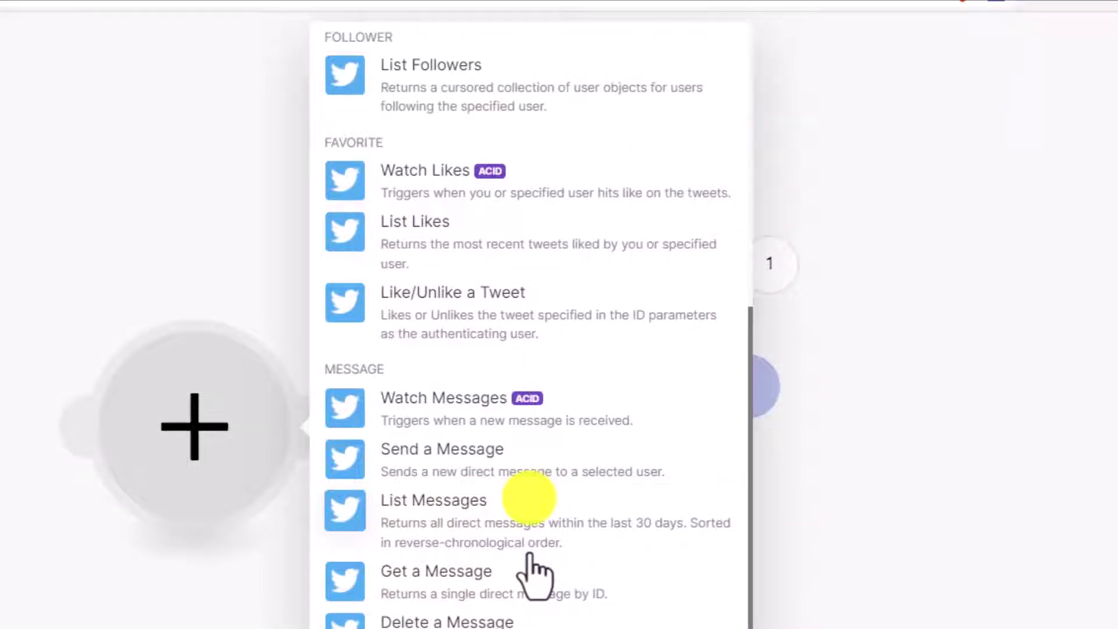
scroll(530, 555, "up", 10)
left_click(449, 96)
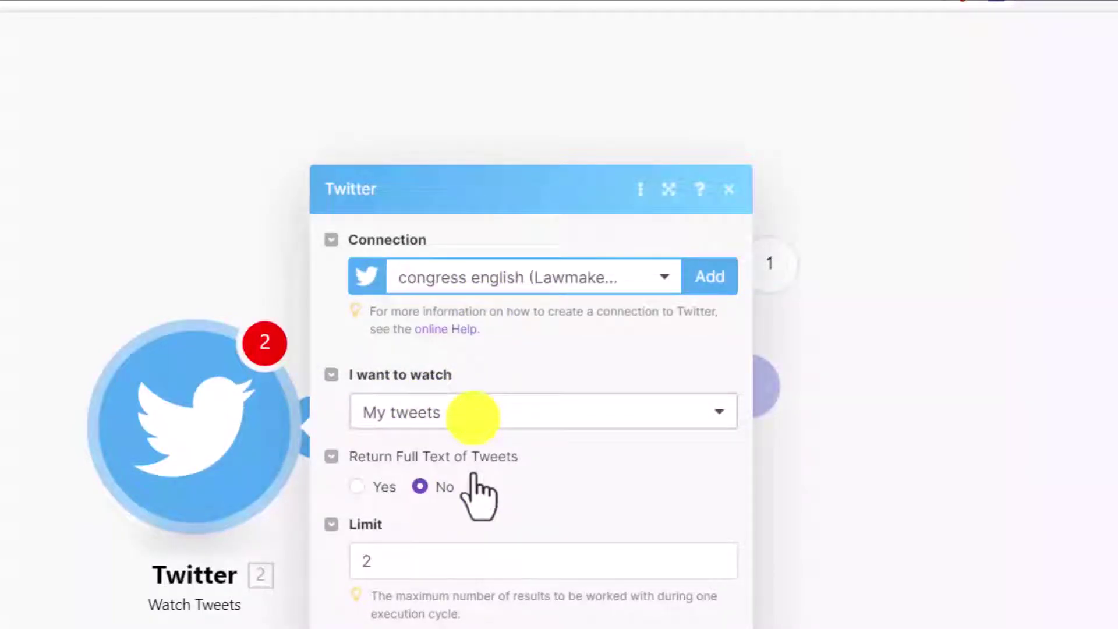
Set the Twitter Watch Tweets module to watch someone else's tweets and close its settings
left_click(473, 413)
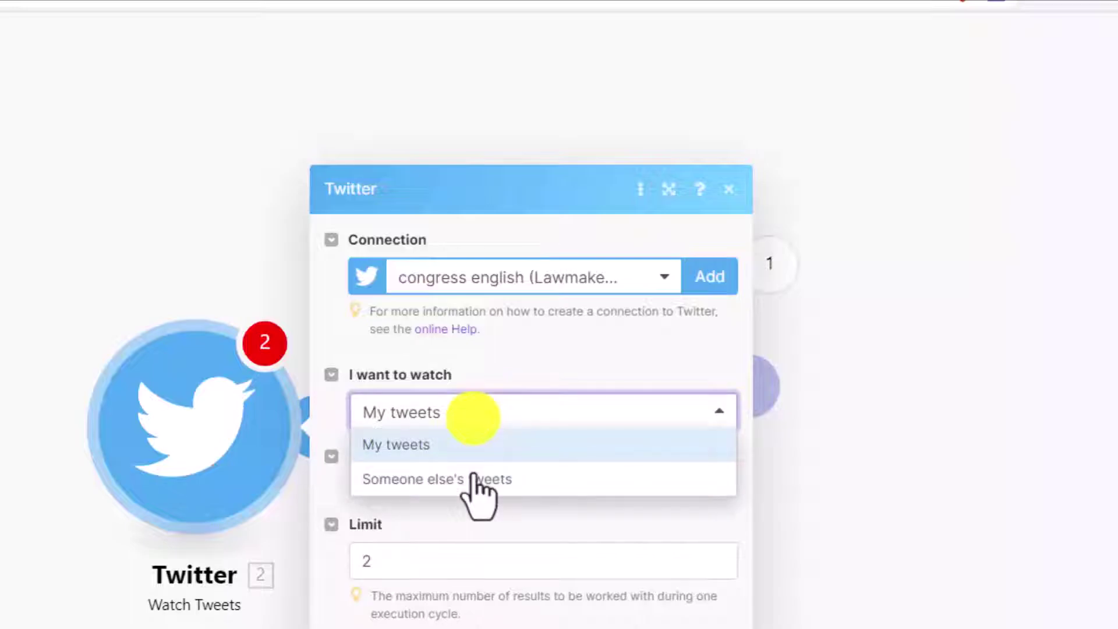
left_click(469, 477)
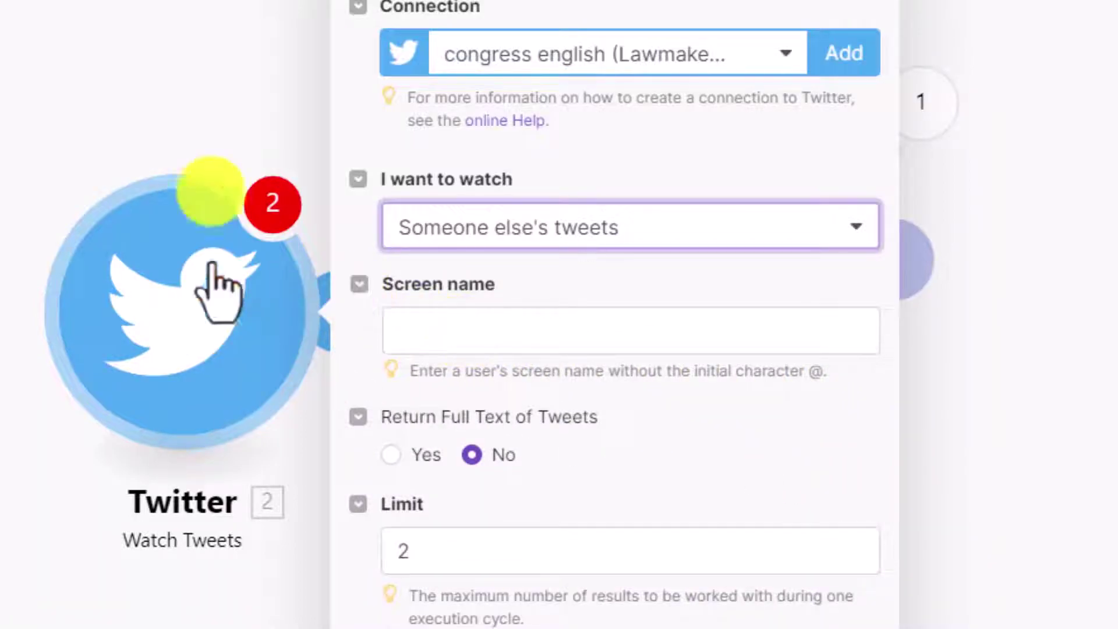
left_click(227, 81)
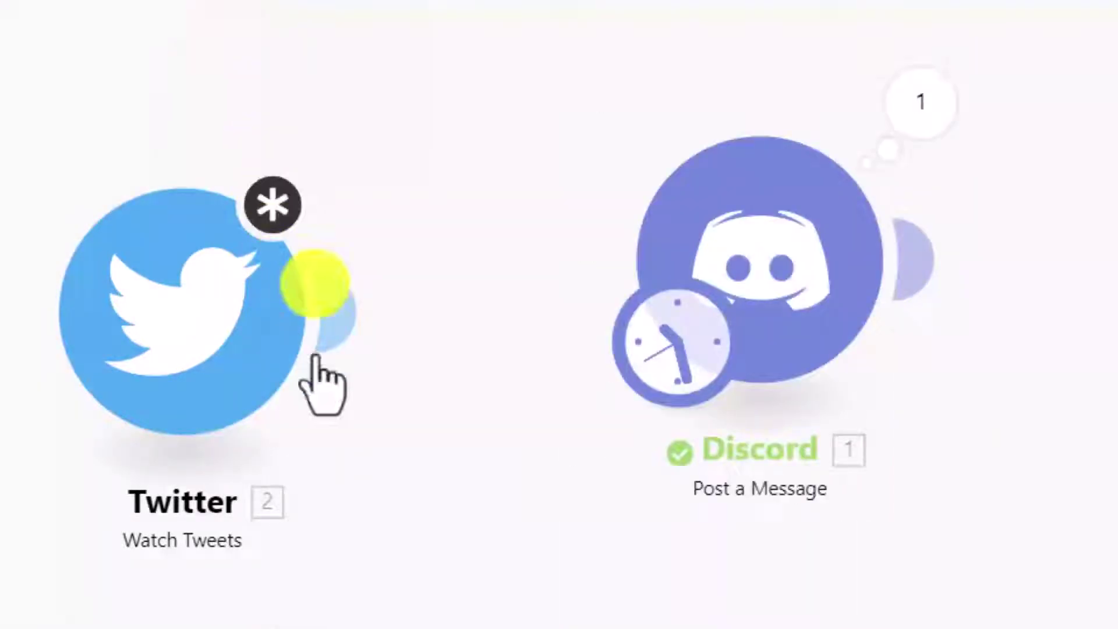
Link Twitter to Discord and replace the test sentence in Content with the tweet's Text
left_click_drag(339, 379, 707, 344)
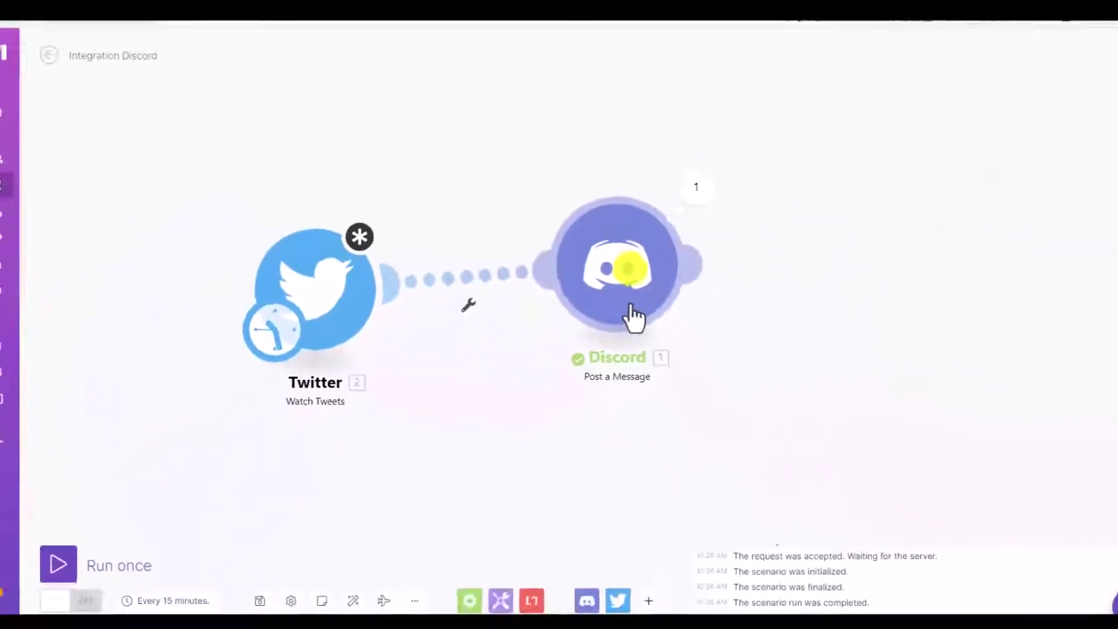
left_click(632, 314)
left_click_drag(728, 324, 848, 340)
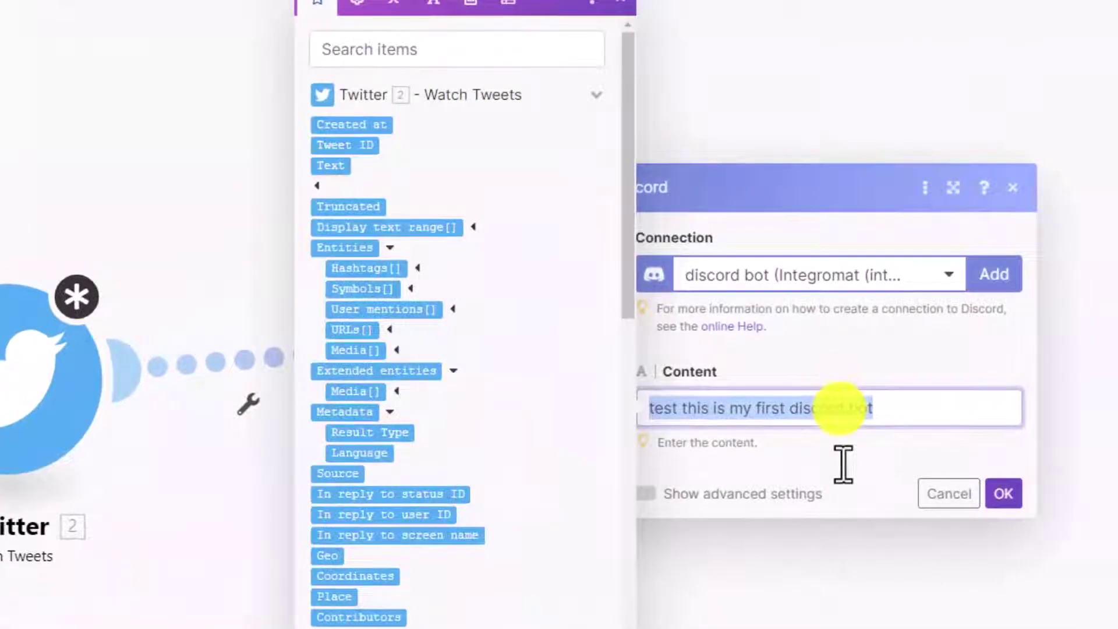
key("BackSpace")
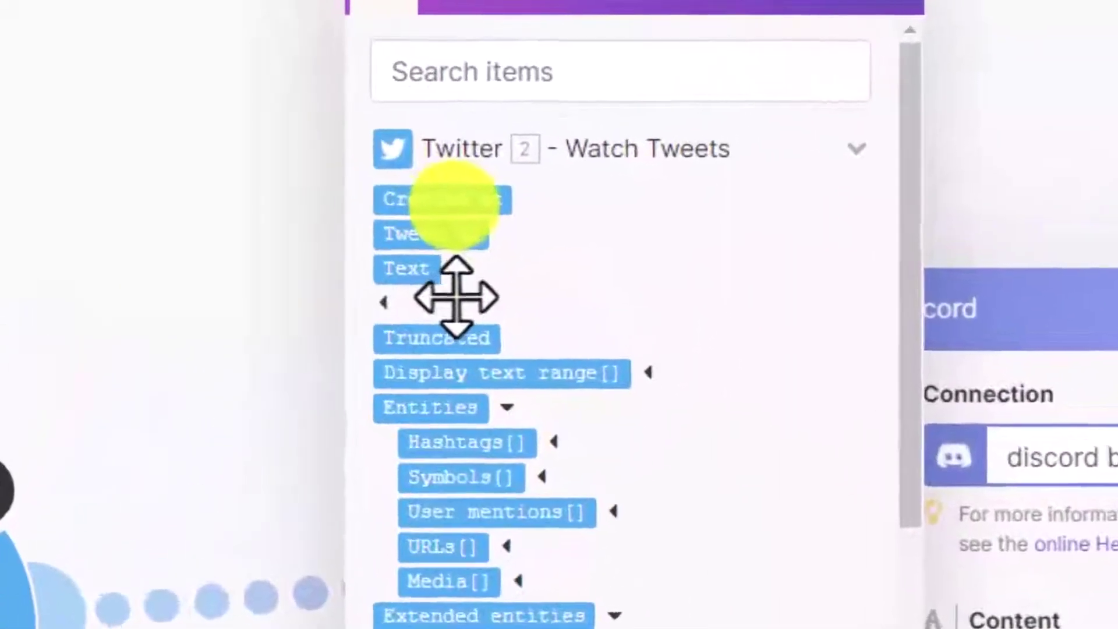
left_click(407, 269)
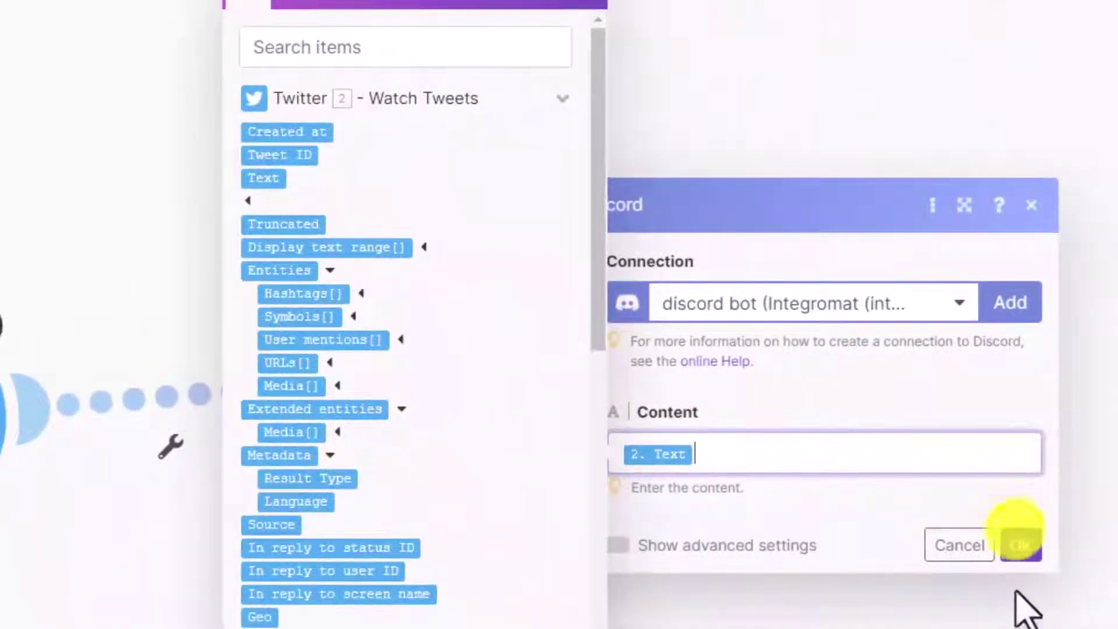
left_click(1021, 546)
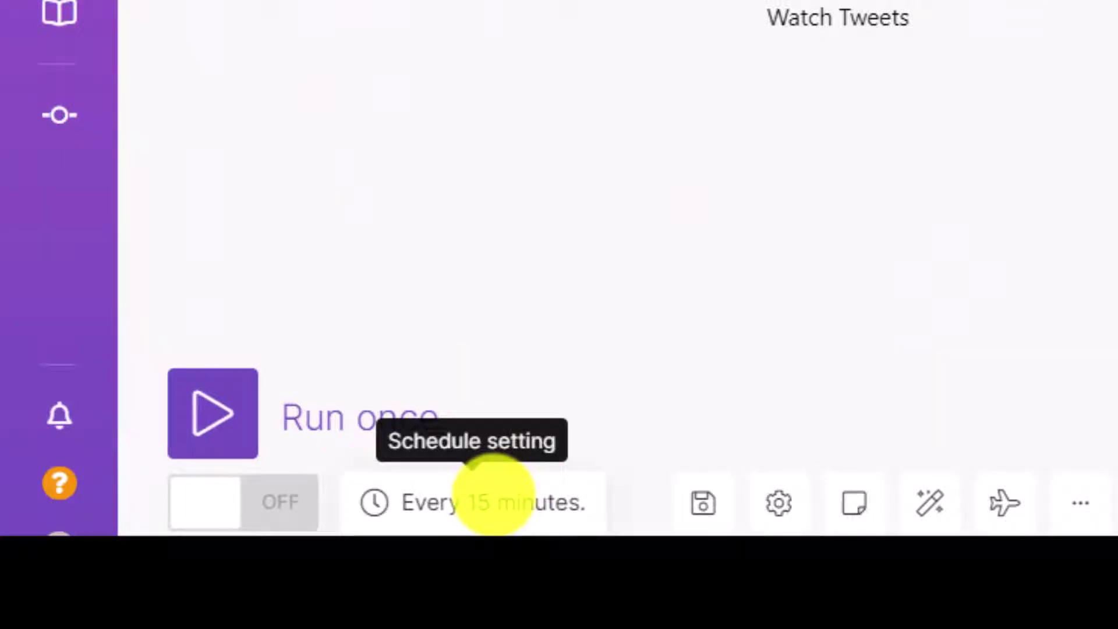
left_click(492, 495)
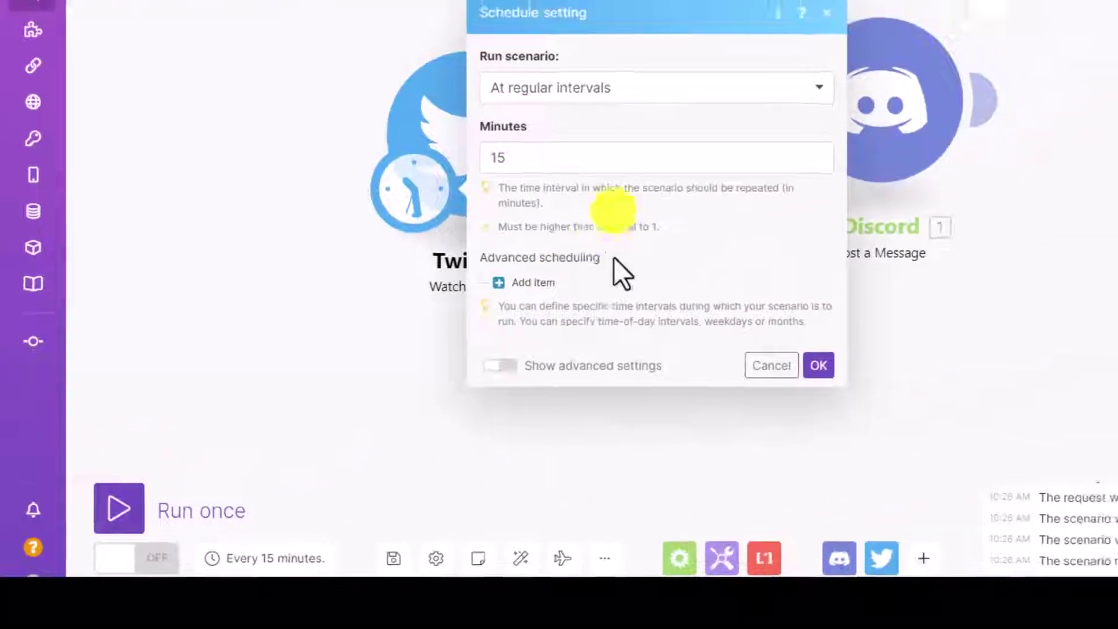
left_click(554, 138)
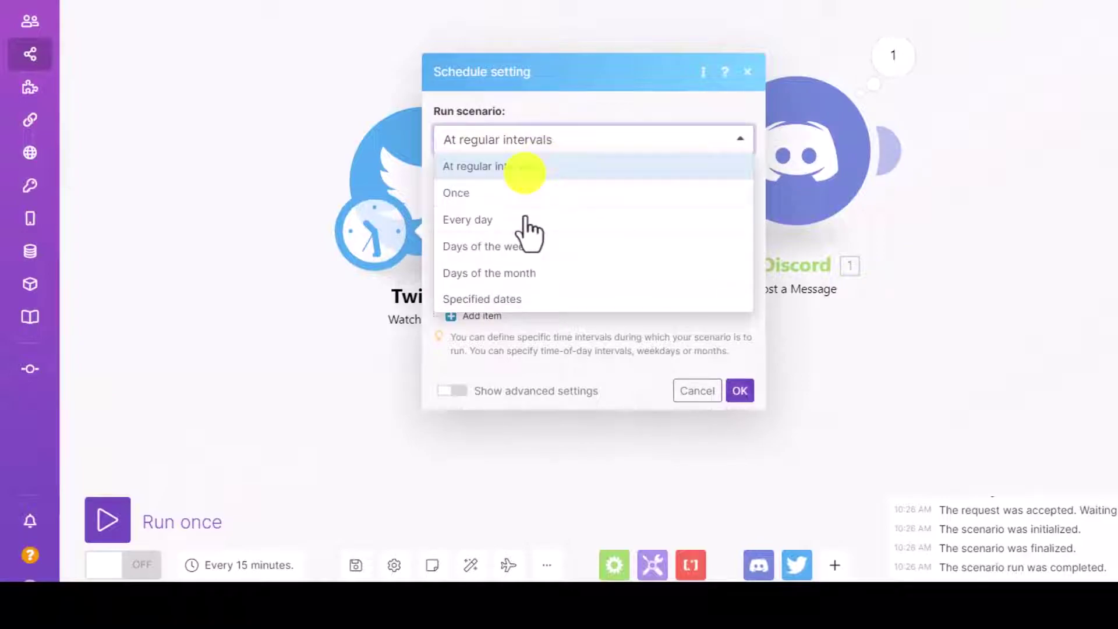
left_click(489, 217)
left_click(536, 192)
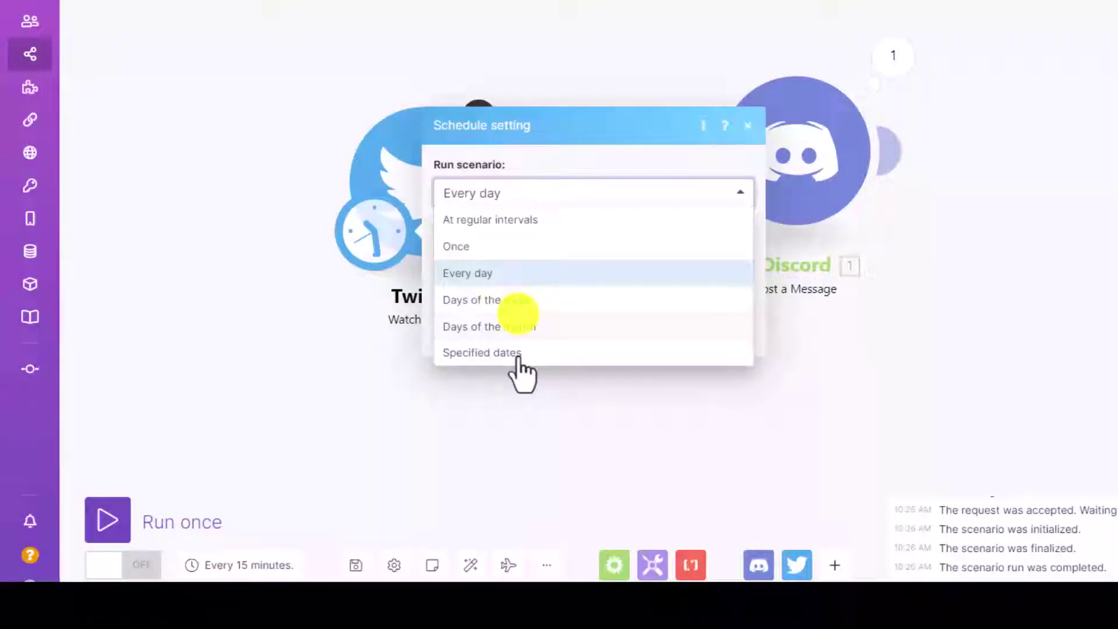
left_click(607, 203)
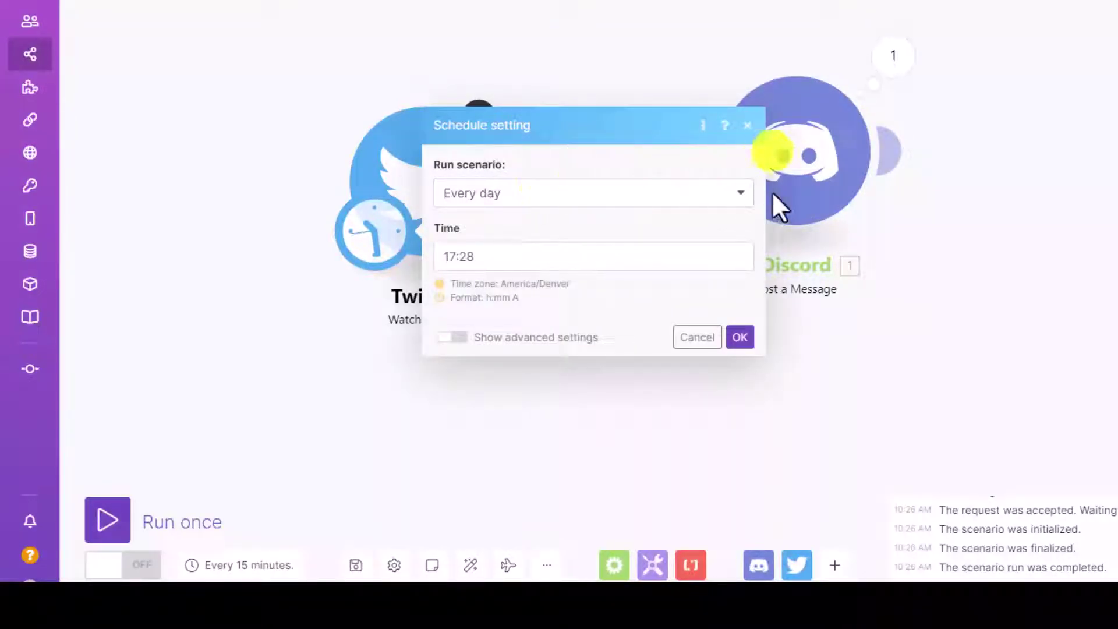
left_click(745, 186)
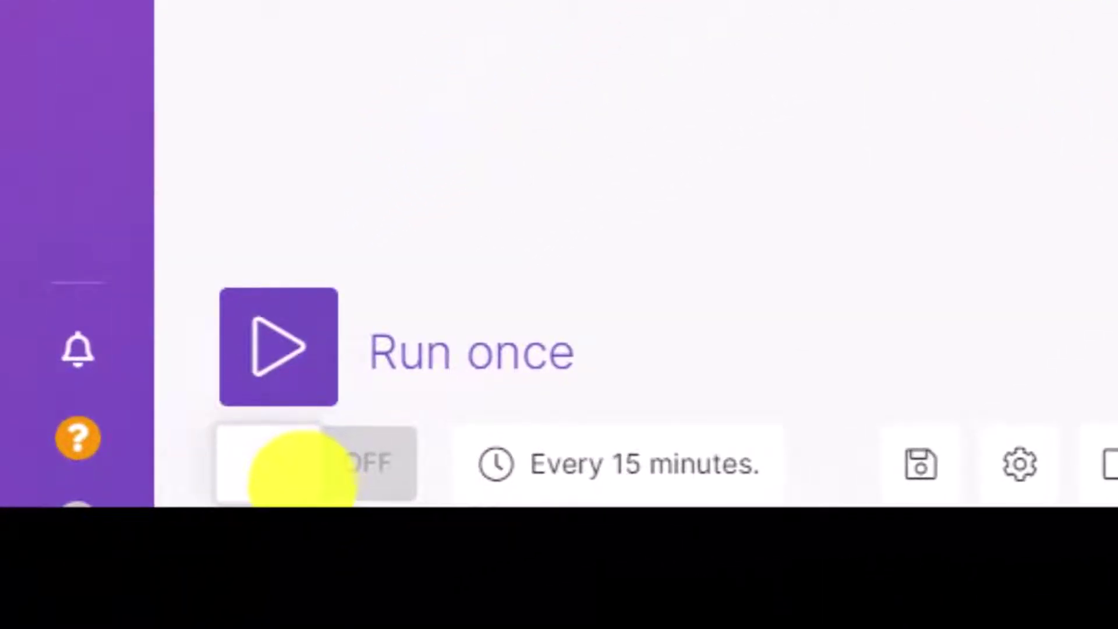
Switch the scenario's schedule toggle ON so it runs every 15 minutes
left_click(303, 469)
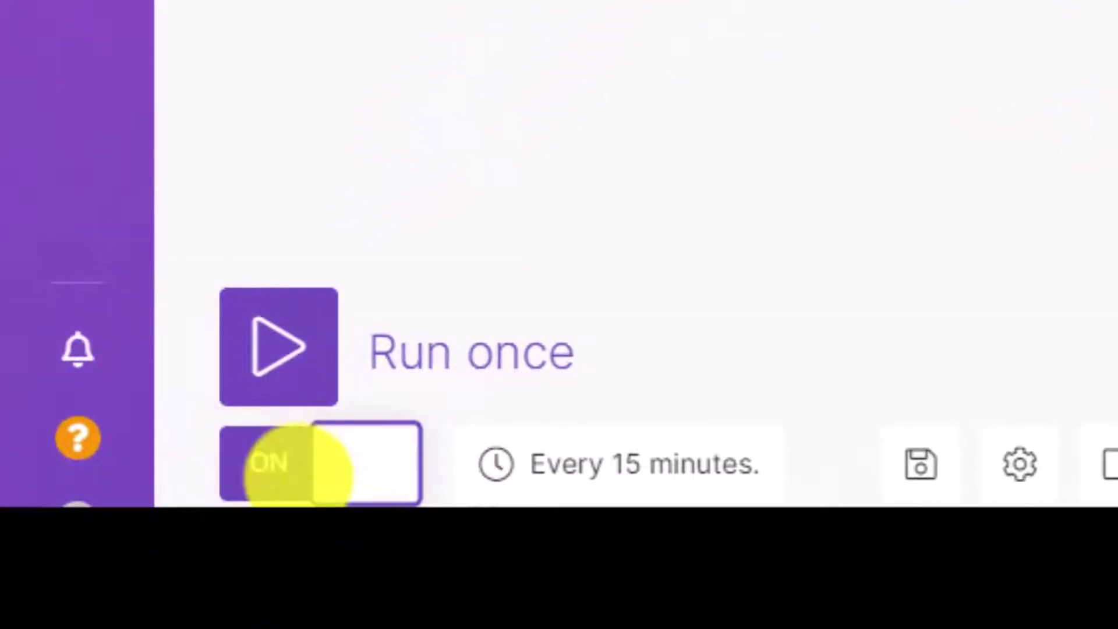